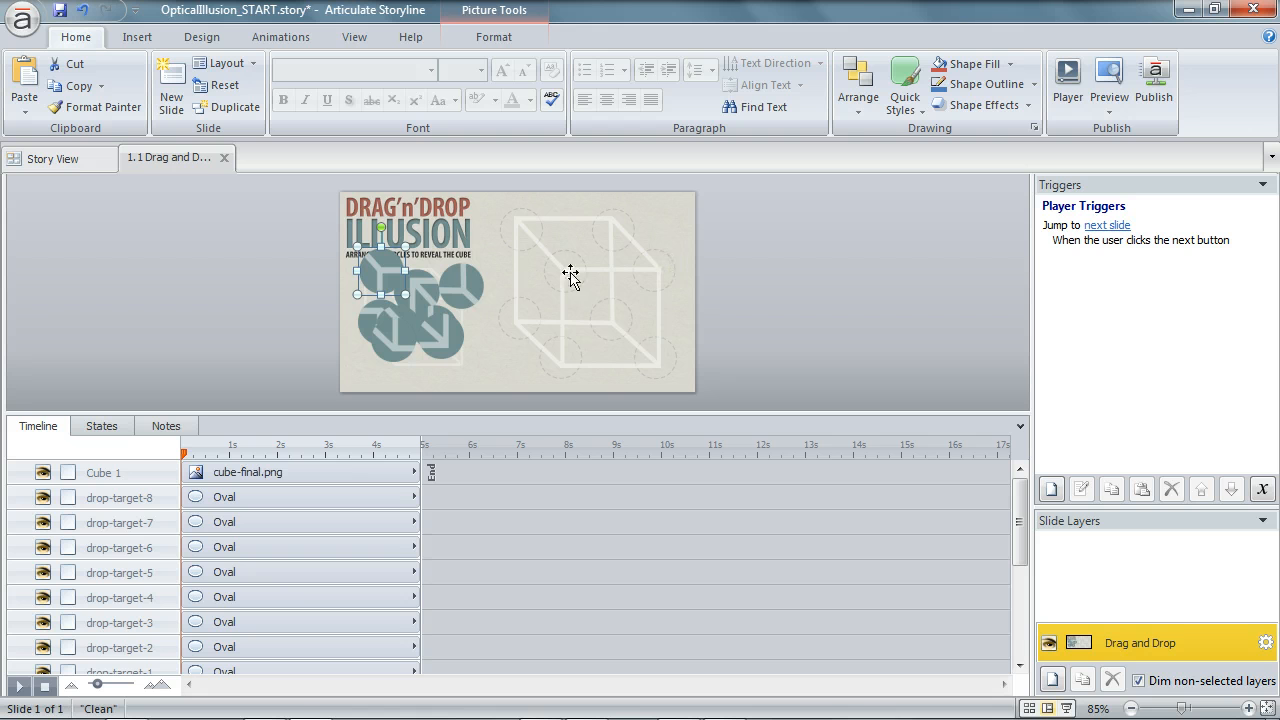
Step: Move the selected drag-3 circle onto the rightmost circle of the pile, check its timeline entry, and collapse the timeline
{"action": "left_click_drag", "start_coordinate": [380, 270], "coordinate": [480, 287]}
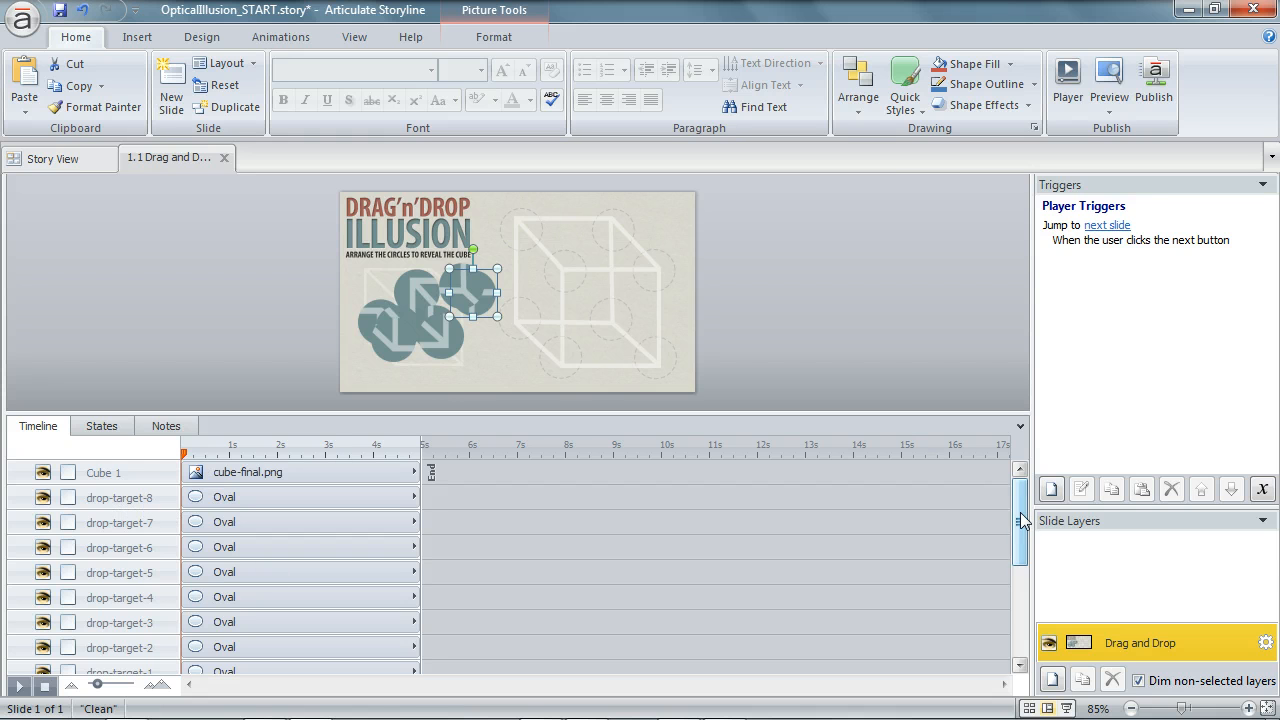
{"action": "left_click_drag", "start_coordinate": [1022, 520], "coordinate": [1022, 615]}
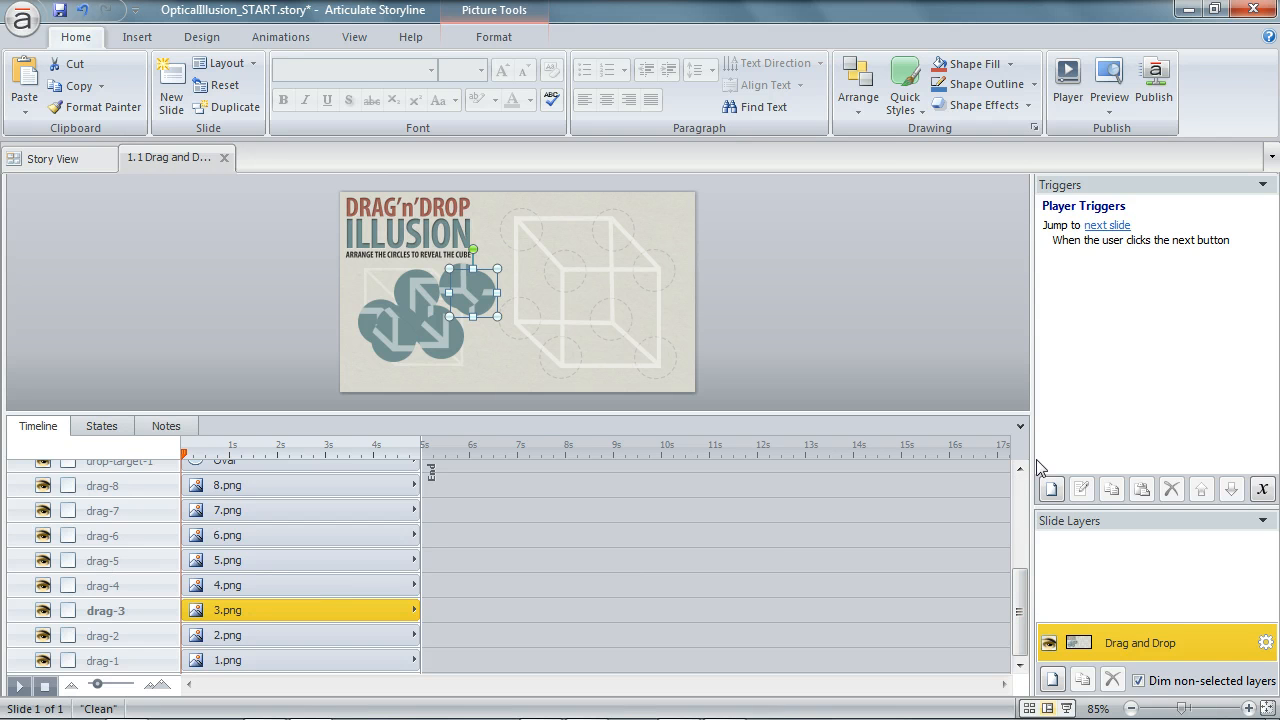
{"action": "left_click", "coordinate": [1020, 427]}
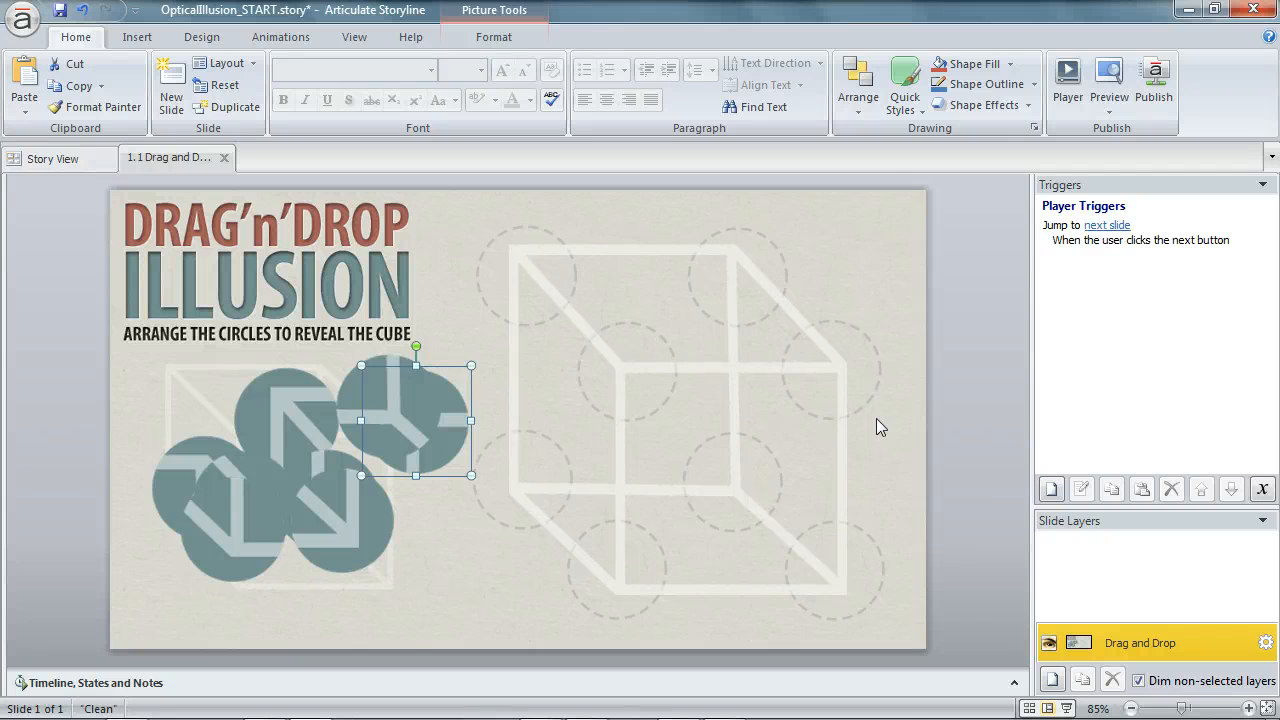
Step: Convert the slide to a freeform Drag and Drop question
{"action": "left_click", "coordinate": [140, 37]}
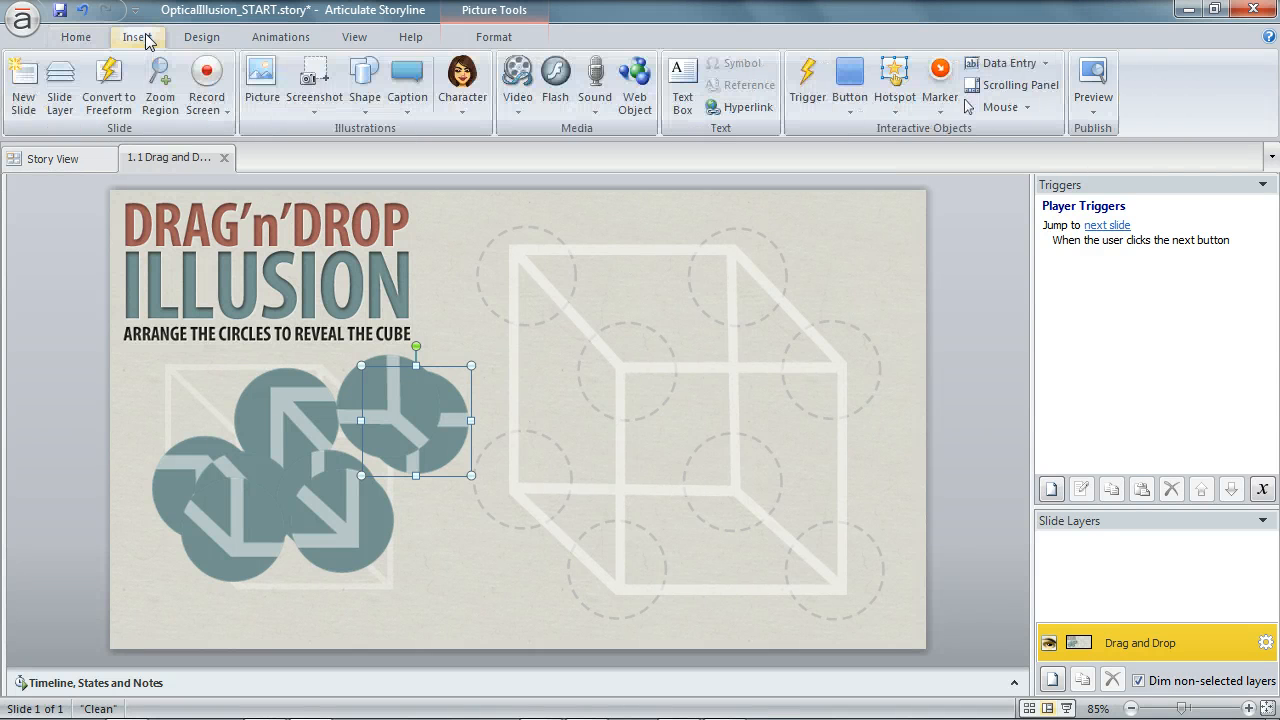
{"action": "left_click", "coordinate": [120, 80]}
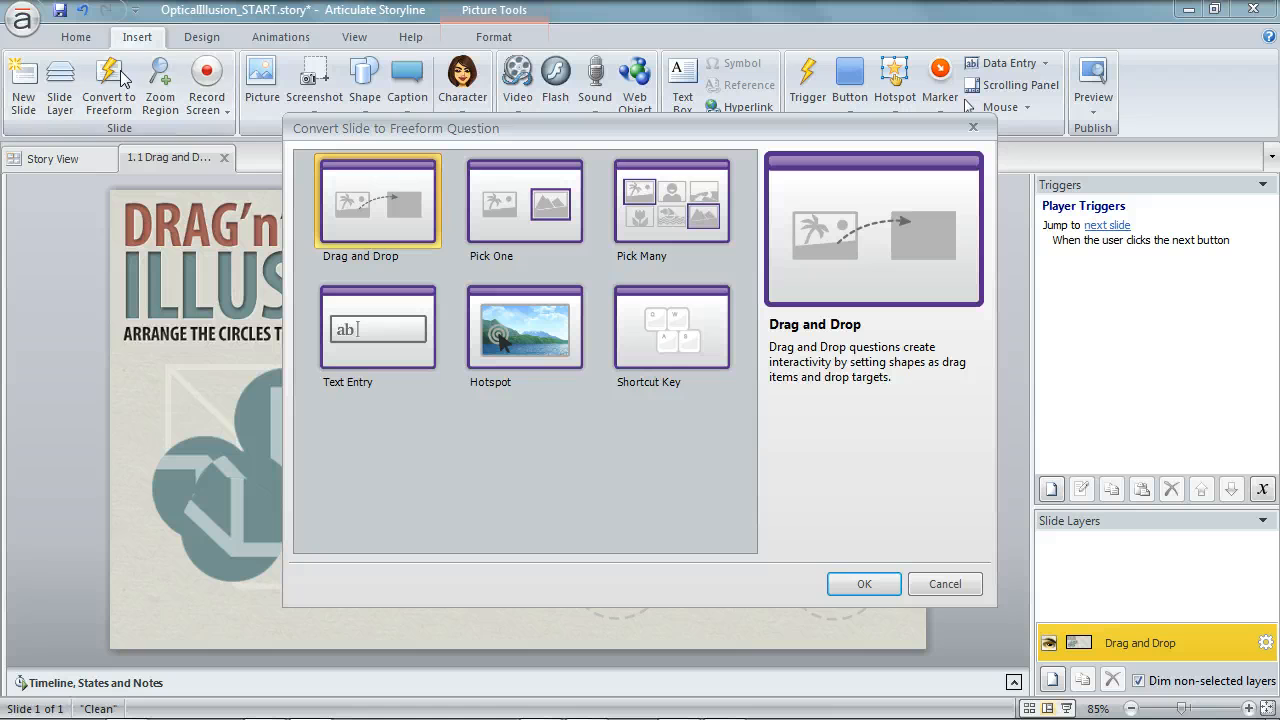
{"action": "left_click", "coordinate": [856, 584]}
Step: Pair drag item drag-1 with drop-target-1 and drag-2 with drop-target-2 in the question form
{"action": "left_click_drag", "start_coordinate": [366, 25], "coordinate": [786, 47]}
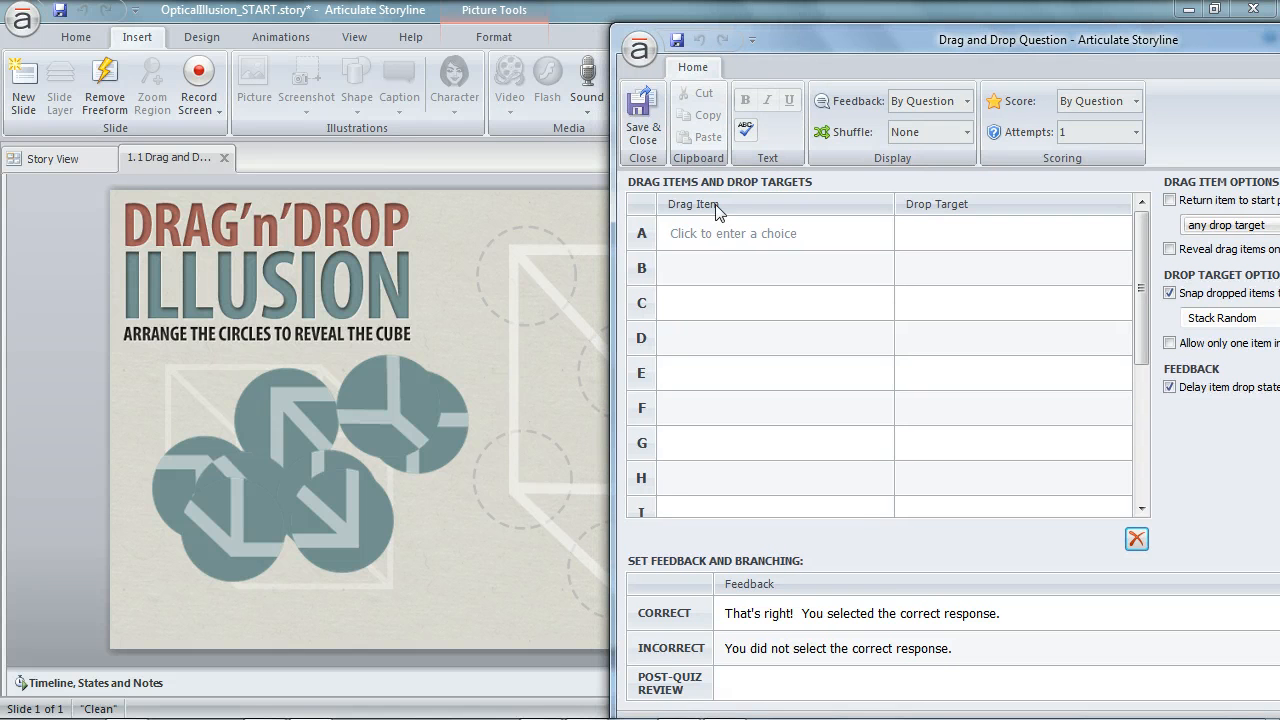
{"action": "left_click", "coordinate": [760, 231]}
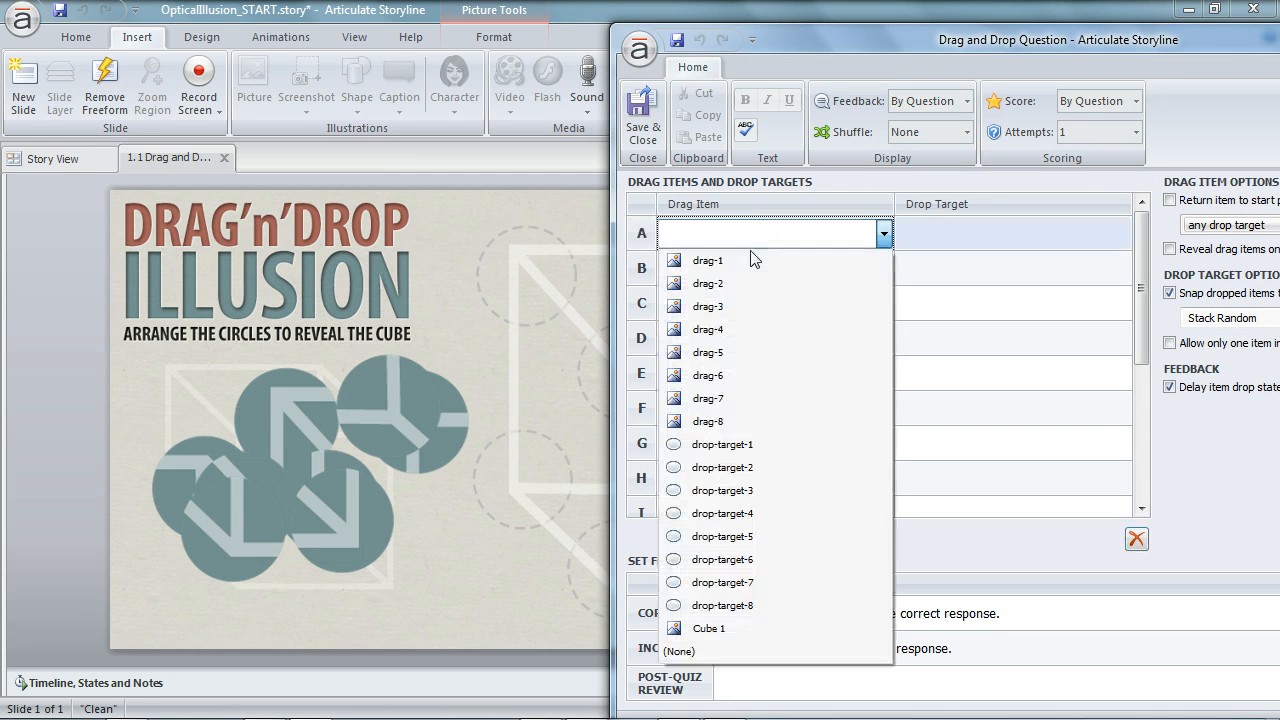
{"action": "left_click", "coordinate": [757, 256]}
{"action": "left_click", "coordinate": [948, 231]}
{"action": "left_click", "coordinate": [948, 231]}
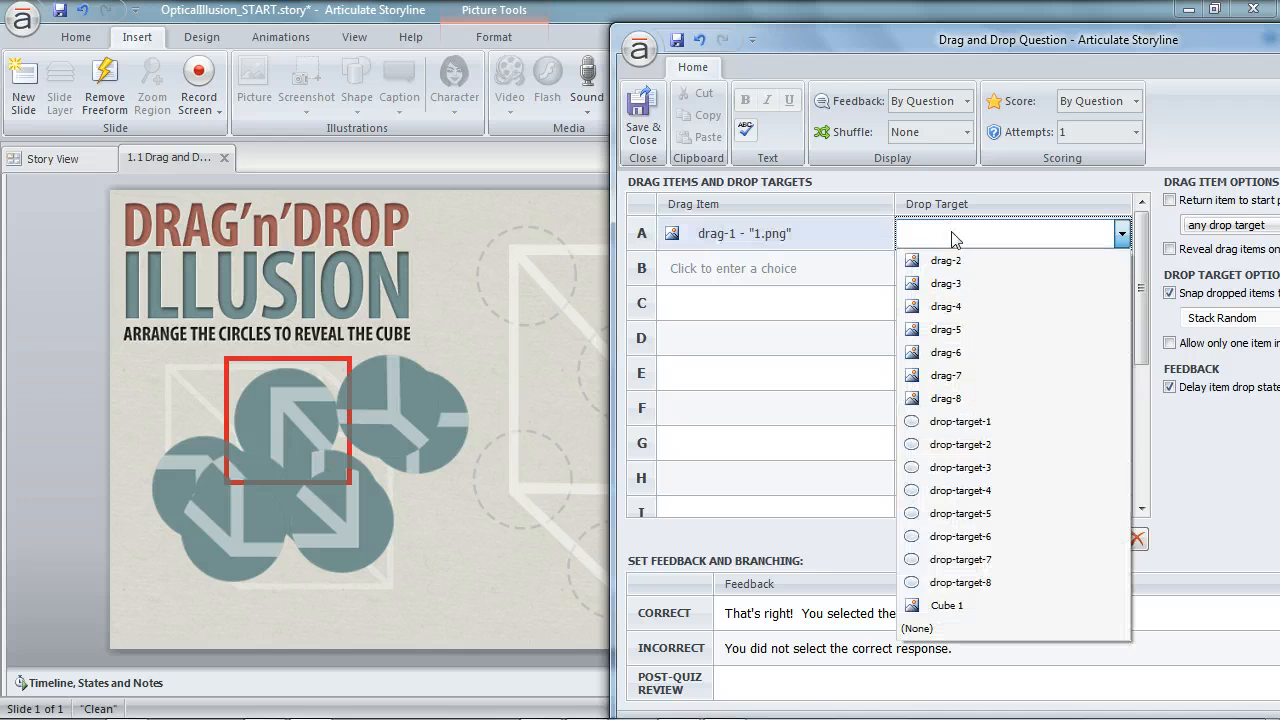
{"action": "left_click", "coordinate": [1015, 421]}
{"action": "left_click", "coordinate": [812, 268]}
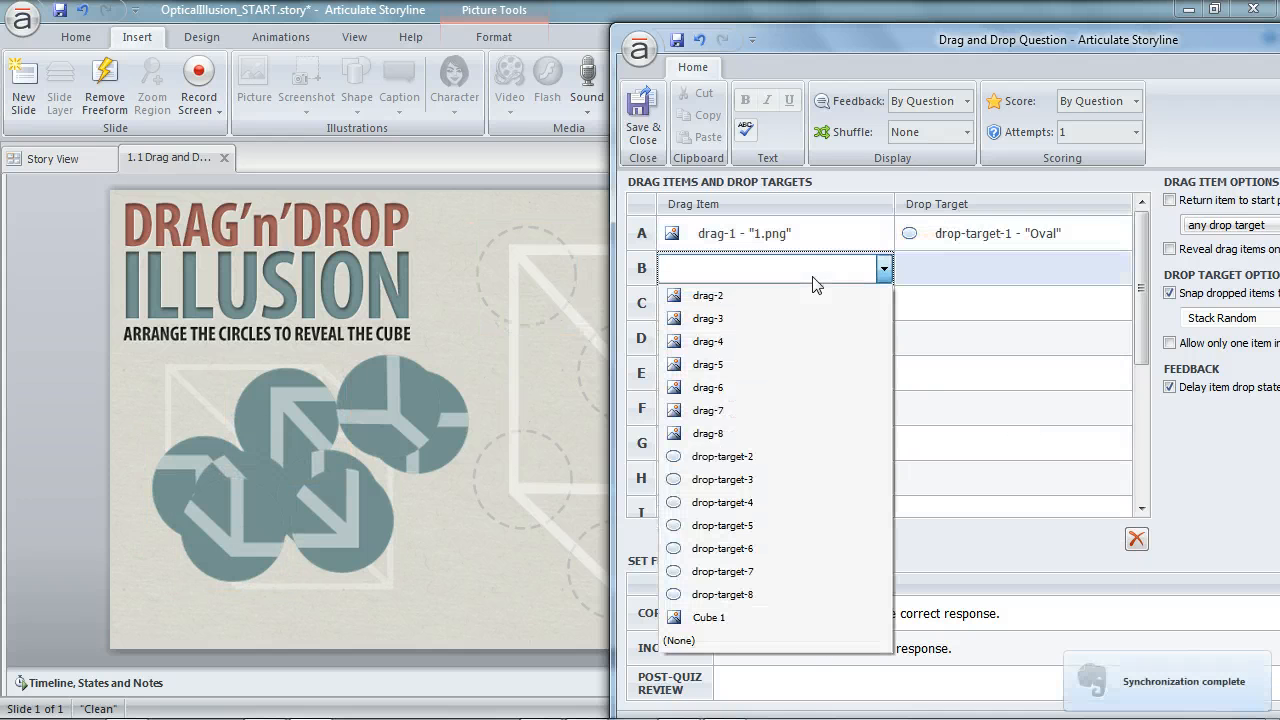
{"action": "left_click", "coordinate": [812, 297]}
{"action": "left_click", "coordinate": [970, 270]}
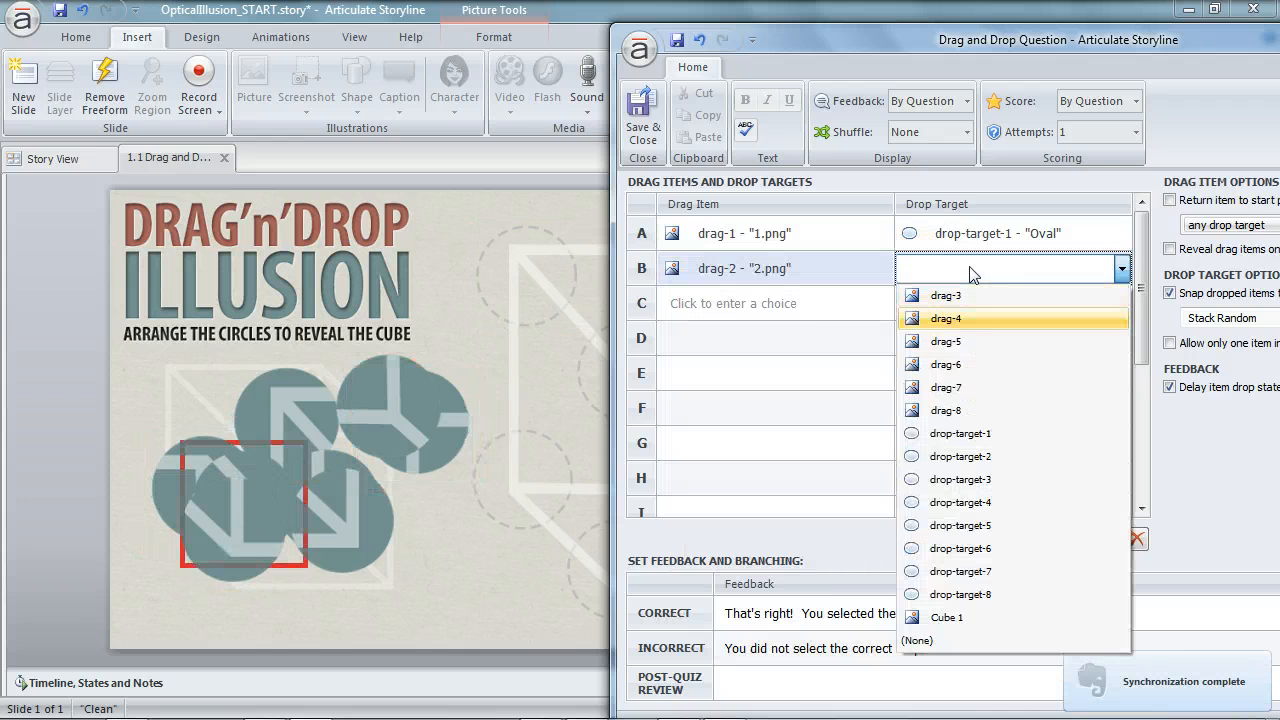
{"action": "left_click", "coordinate": [1040, 456]}
Step: Pair drag item drag-3 with drop-target-3 and drag-4 with drop-target-4
{"action": "left_click", "coordinate": [784, 303]}
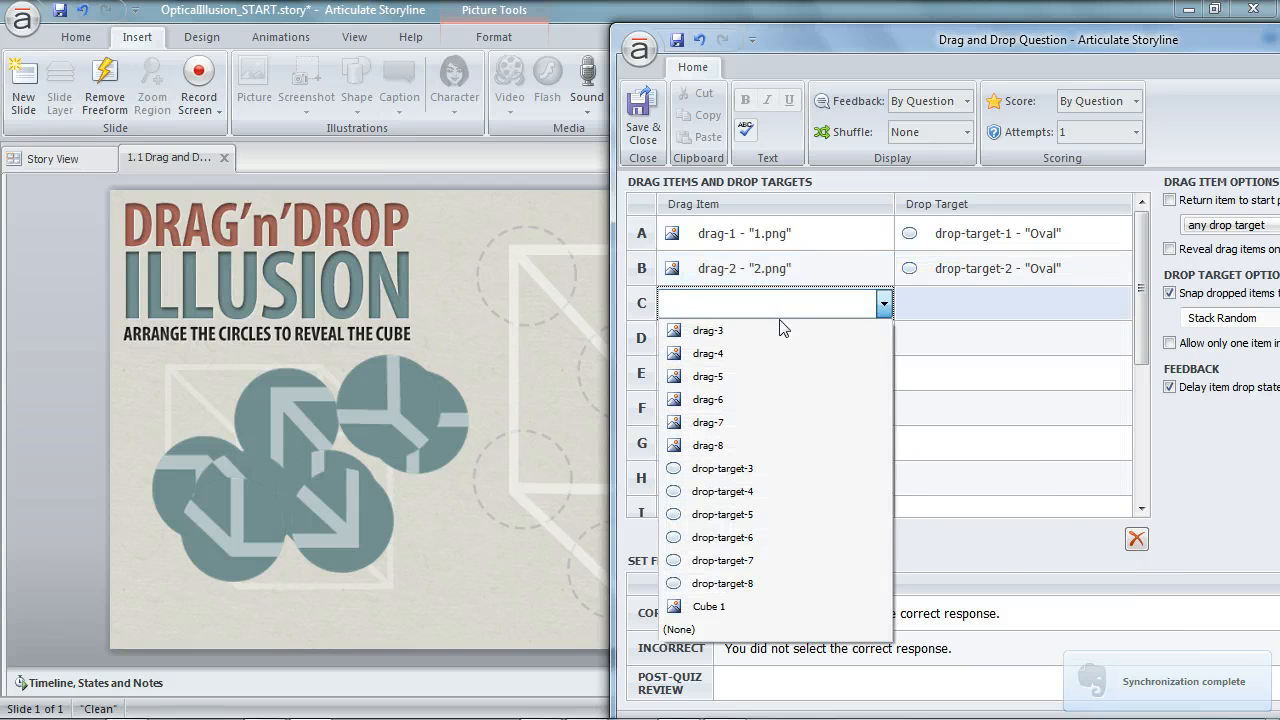
{"action": "left_click", "coordinate": [777, 330]}
{"action": "left_click", "coordinate": [928, 303]}
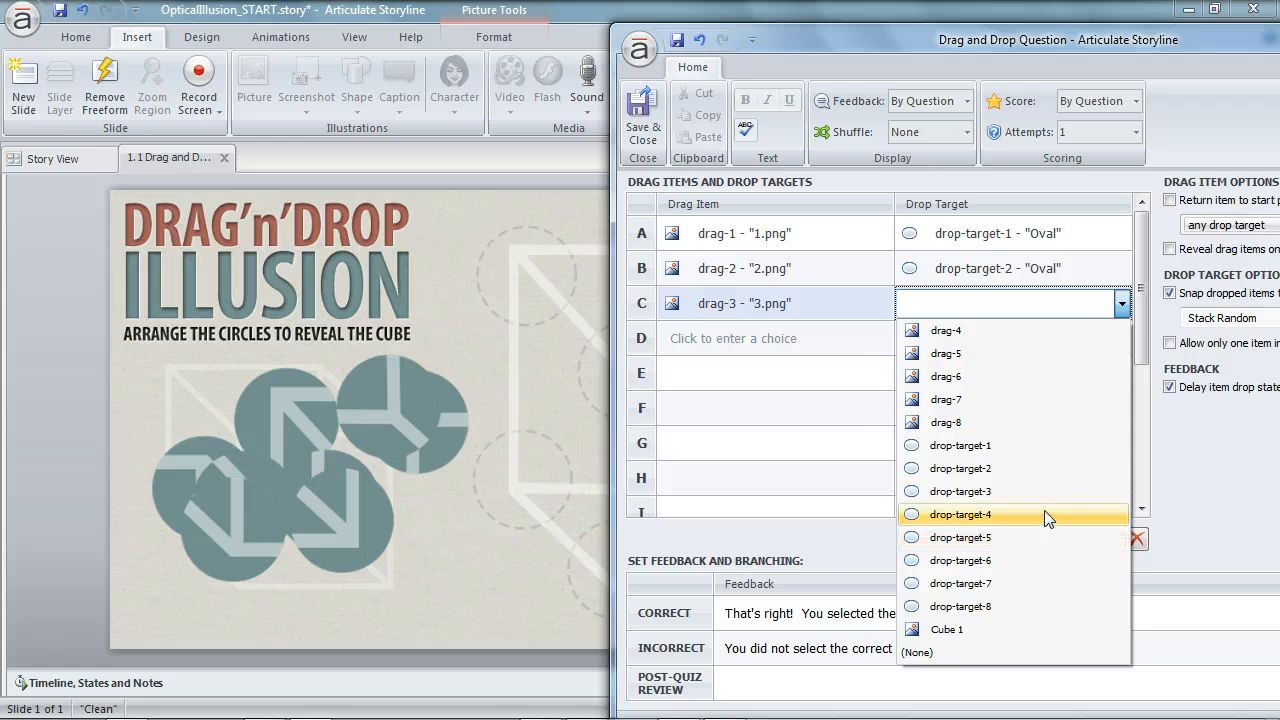
{"action": "left_click", "coordinate": [1044, 492]}
{"action": "left_click", "coordinate": [782, 340]}
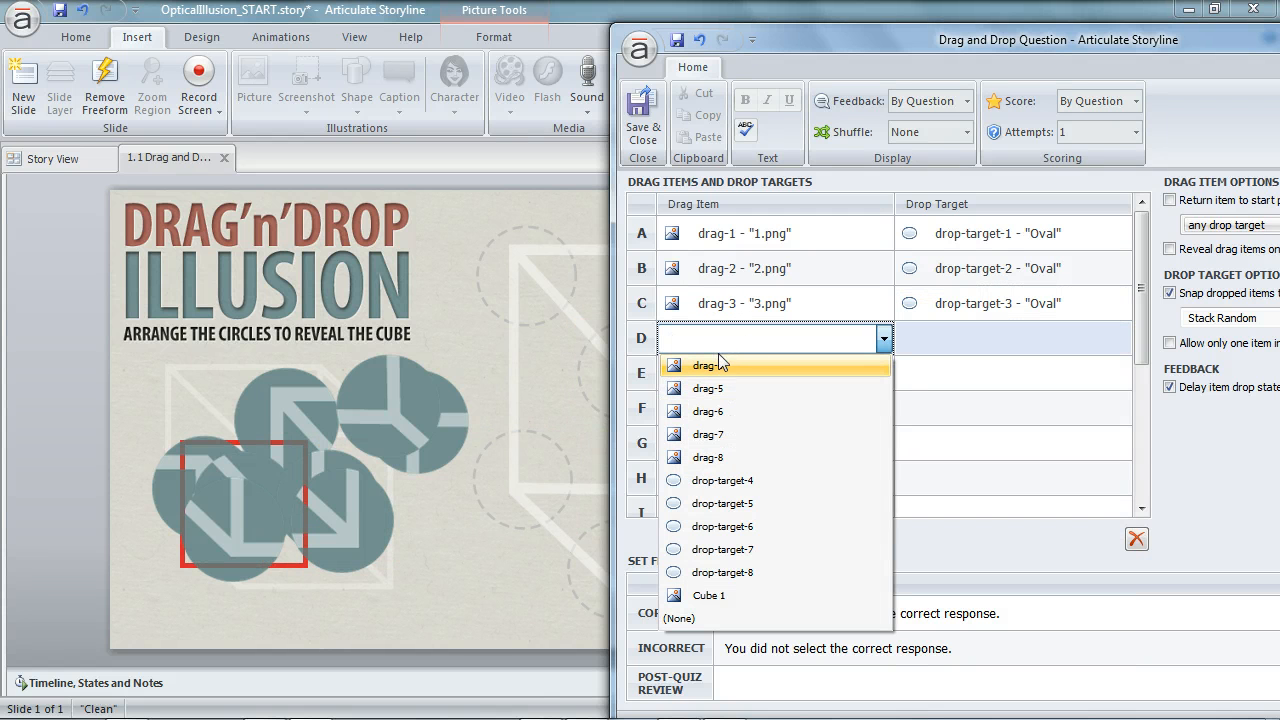
{"action": "left_click", "coordinate": [763, 372]}
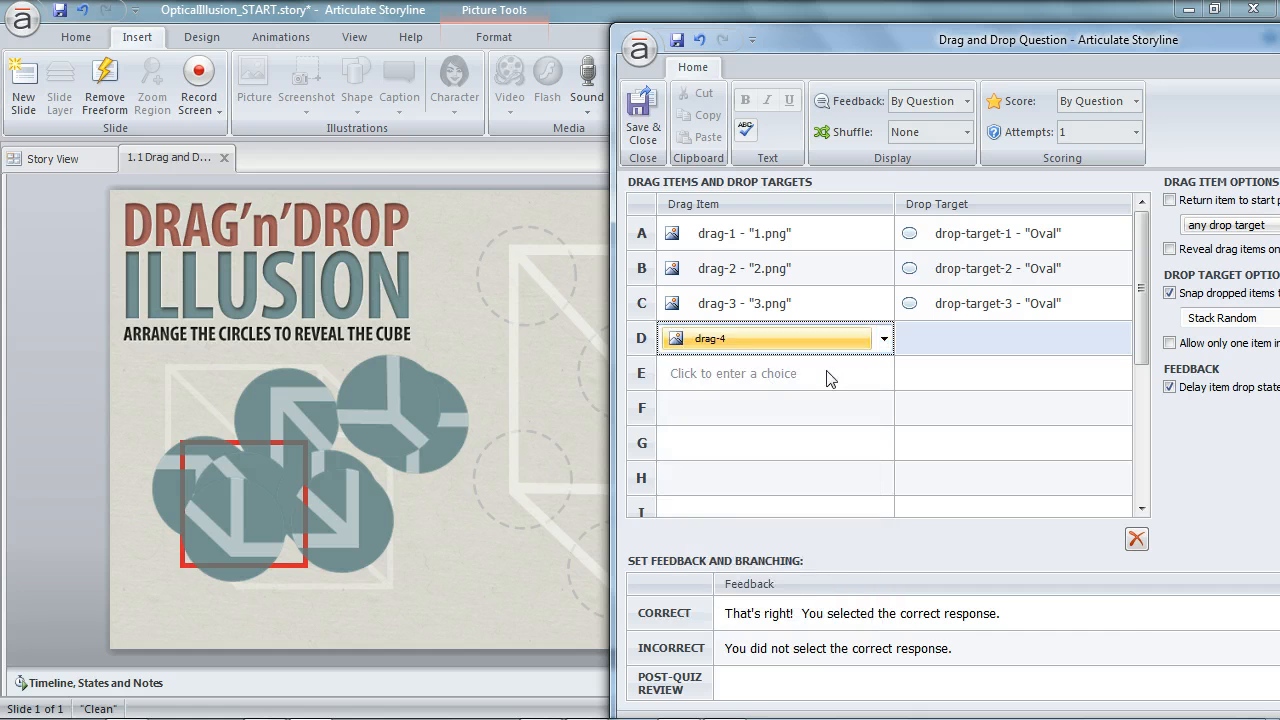
{"action": "left_click", "coordinate": [938, 345]}
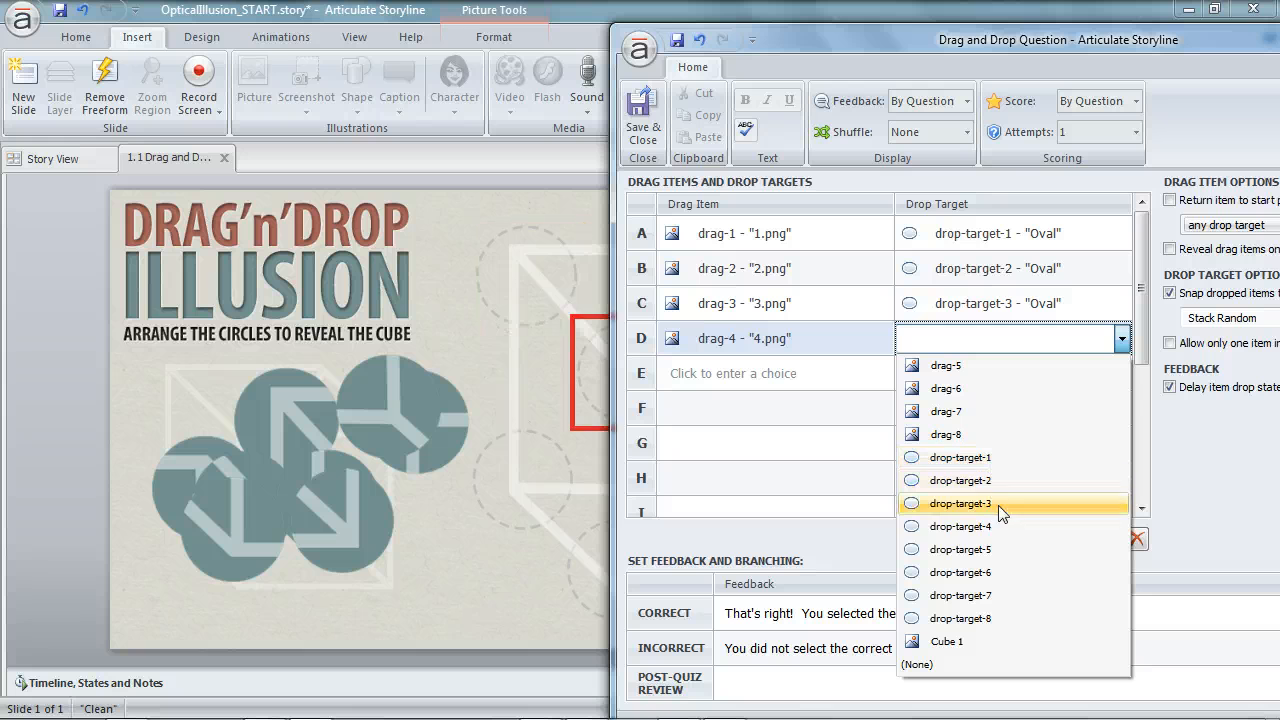
{"action": "left_click", "coordinate": [1012, 527]}
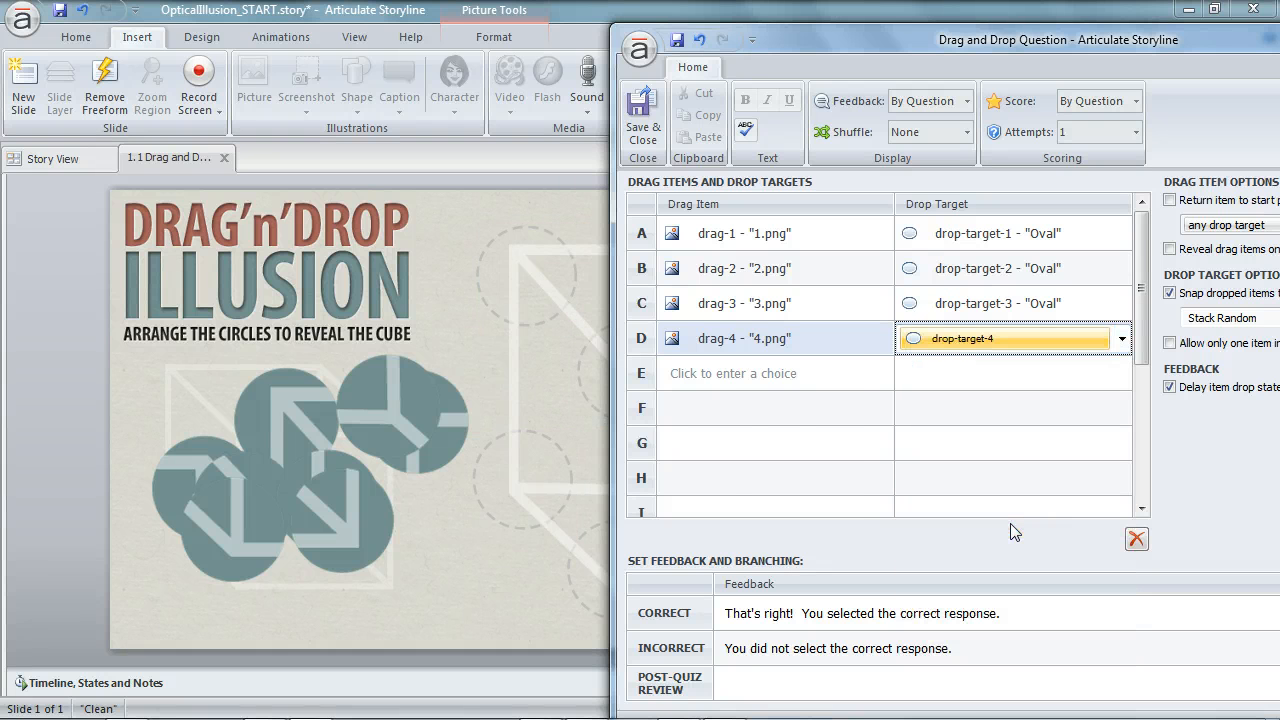
Step: Pair drag item drag-5 with drop-target-5 and drag-6 with drop-target-6
{"action": "left_click", "coordinate": [777, 375]}
{"action": "left_click", "coordinate": [768, 400]}
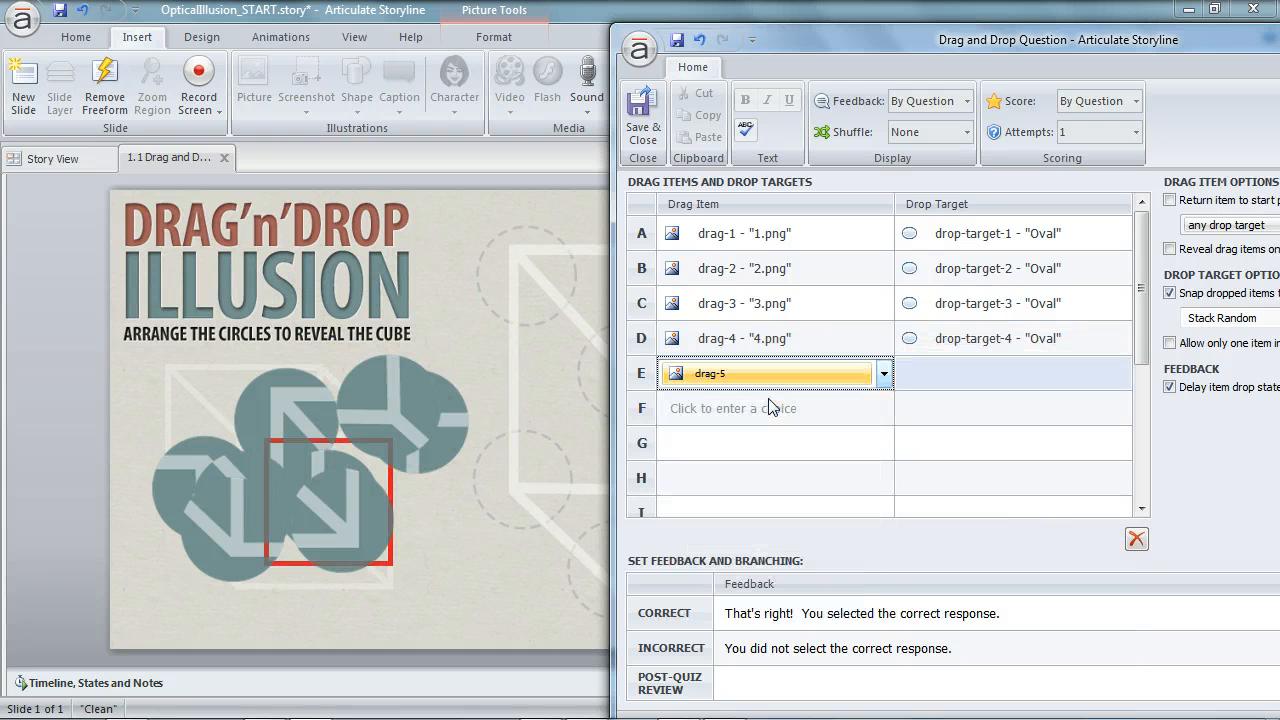
{"action": "left_click", "coordinate": [950, 375]}
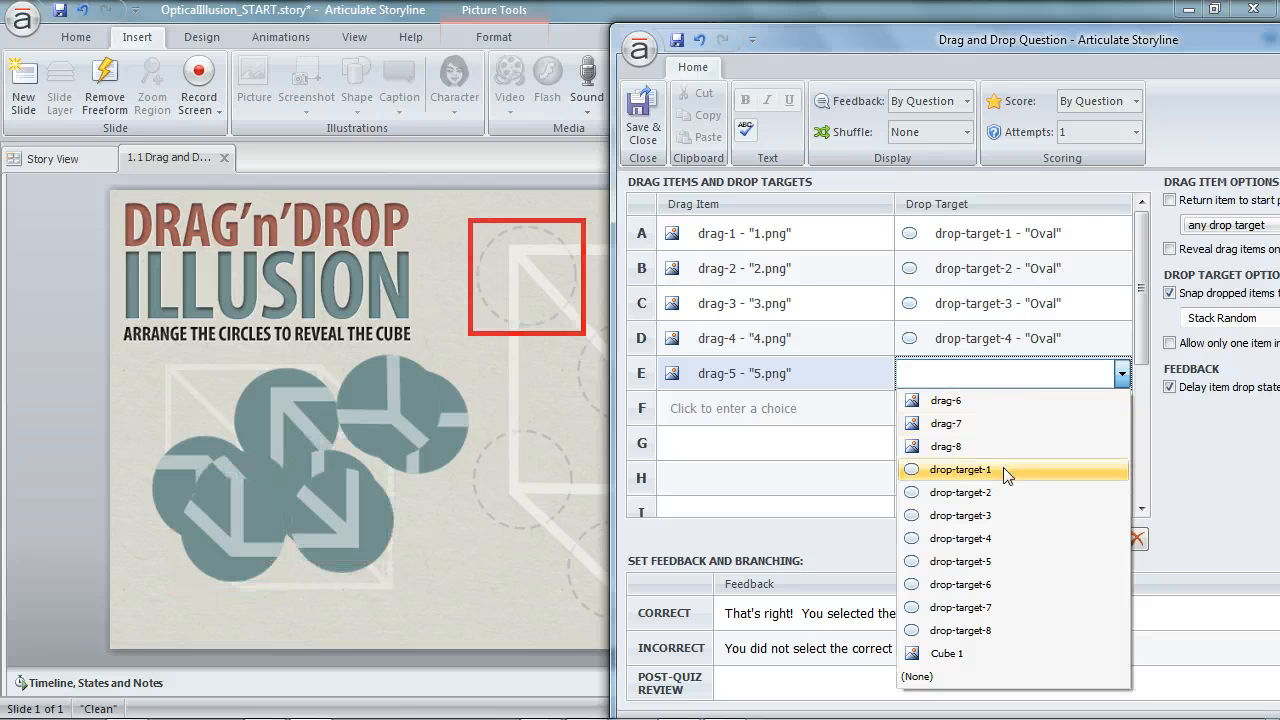
{"action": "left_click", "coordinate": [1020, 561]}
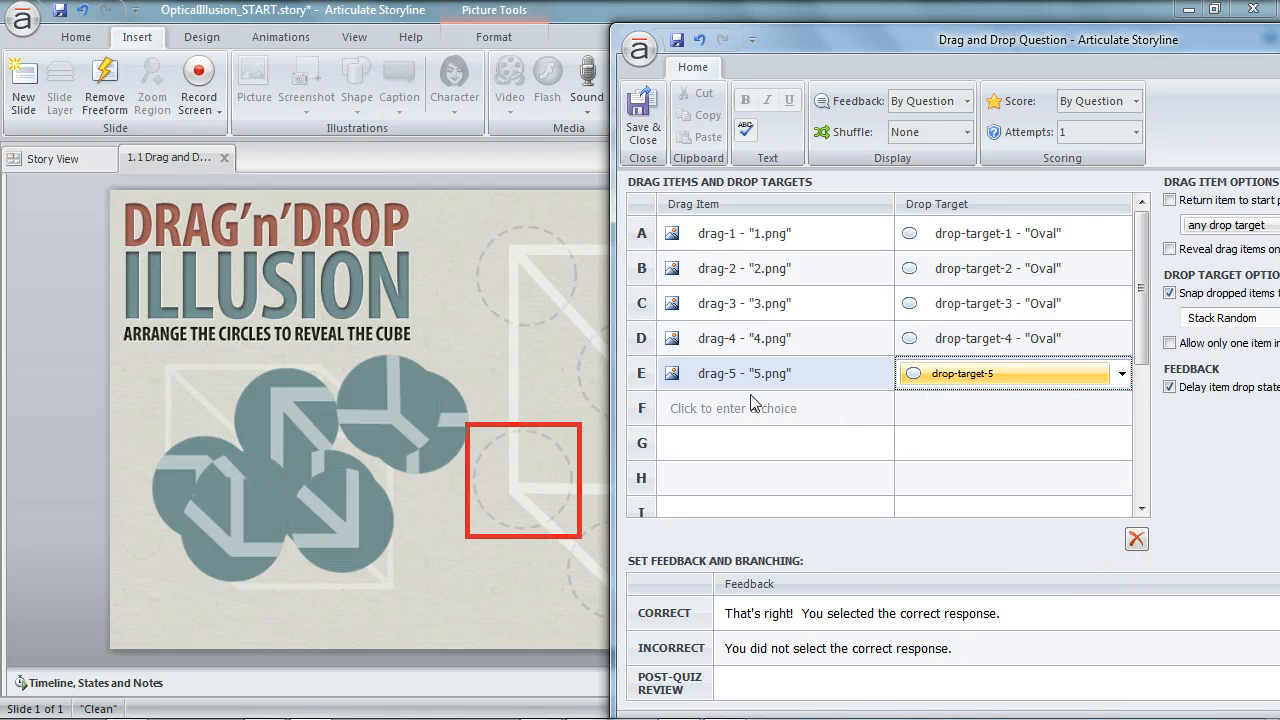
{"action": "left_click", "coordinate": [826, 418]}
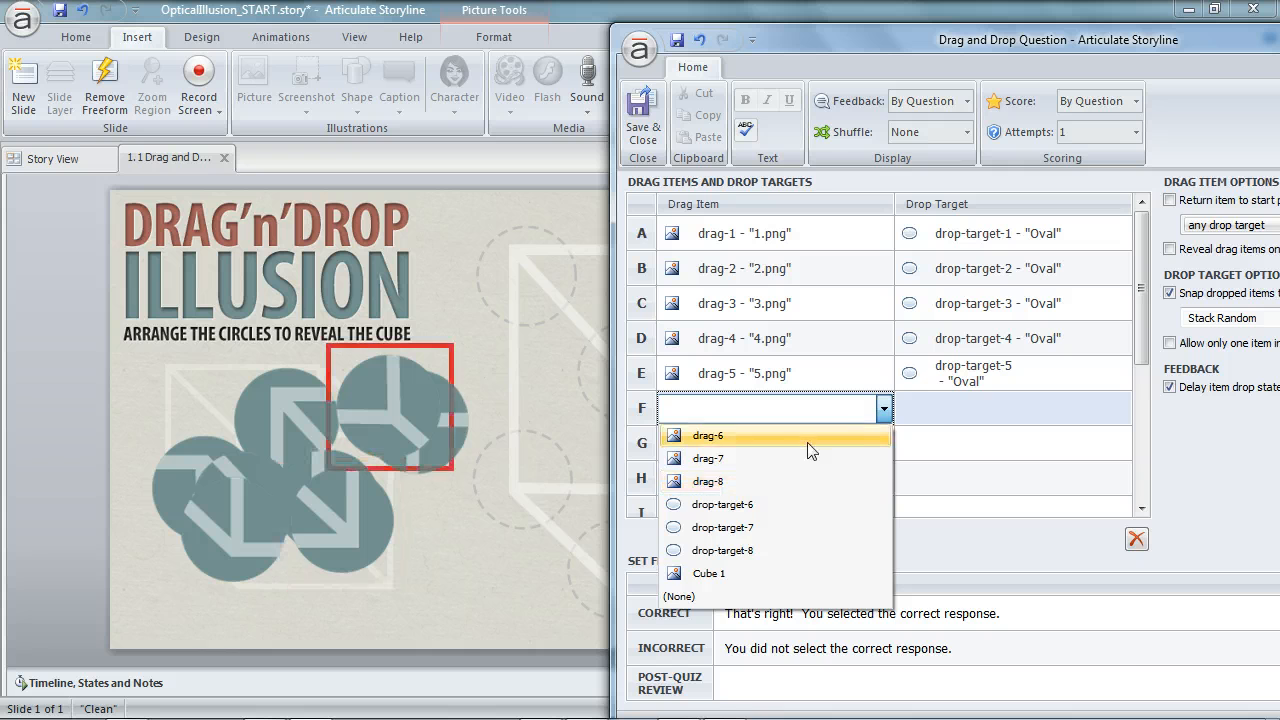
{"action": "left_click", "coordinate": [810, 450]}
{"action": "left_click", "coordinate": [960, 408]}
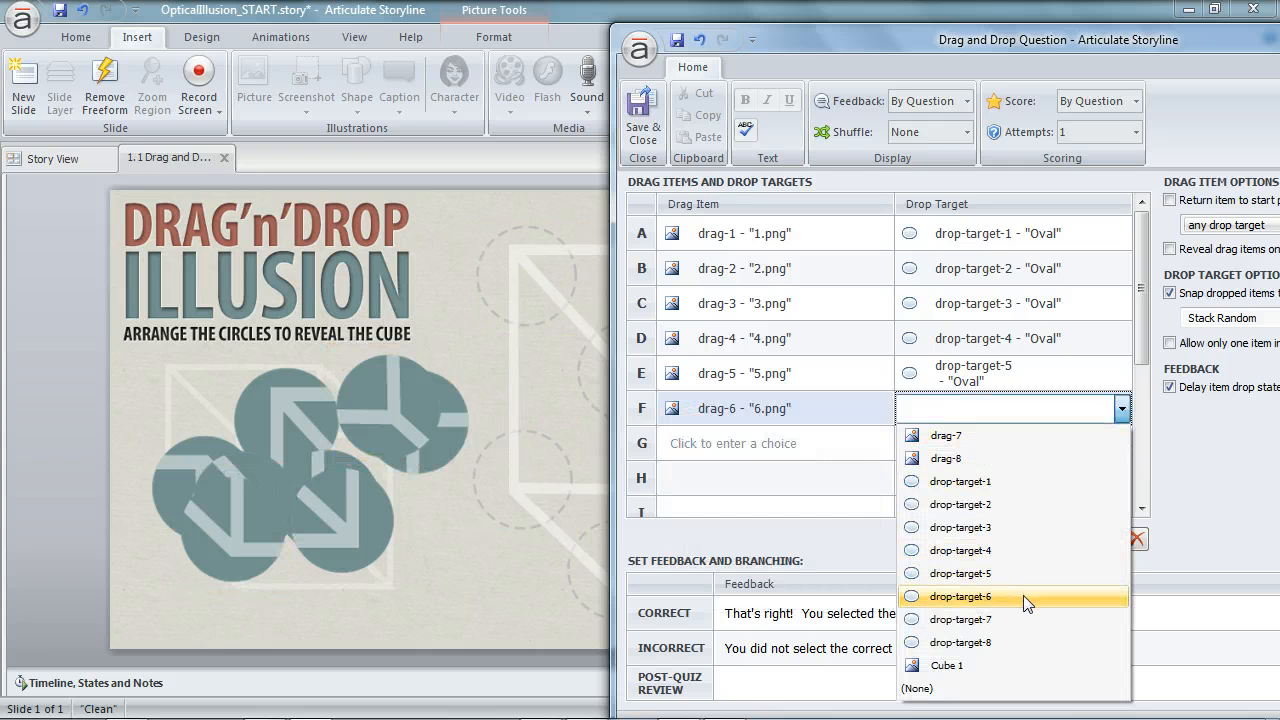
{"action": "left_click", "coordinate": [1026, 600]}
Step: Pair drag item drag-7 with drop-target-7 and drag-8 with drop-target-8
{"action": "left_click", "coordinate": [845, 445]}
{"action": "left_click", "coordinate": [840, 470]}
{"action": "left_click", "coordinate": [963, 443]}
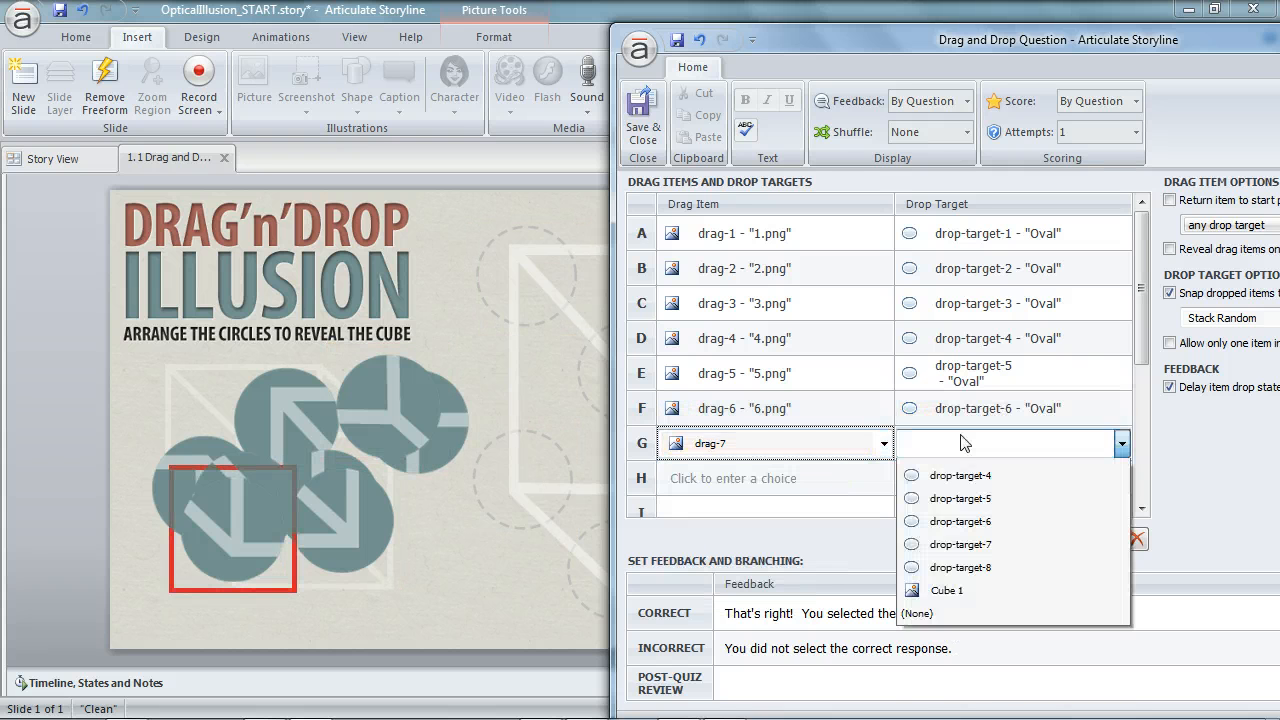
{"action": "left_click", "coordinate": [1015, 607]}
{"action": "left_click", "coordinate": [845, 478]}
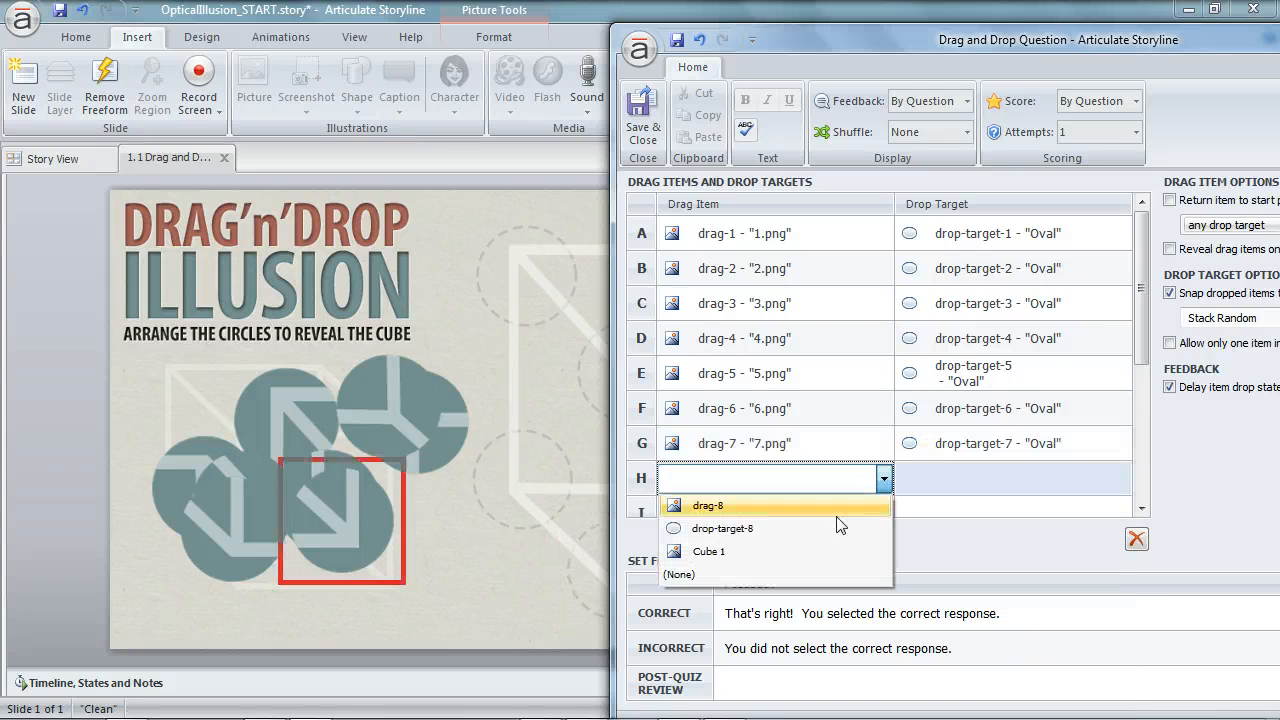
{"action": "left_click", "coordinate": [837, 506]}
{"action": "left_click", "coordinate": [995, 478]}
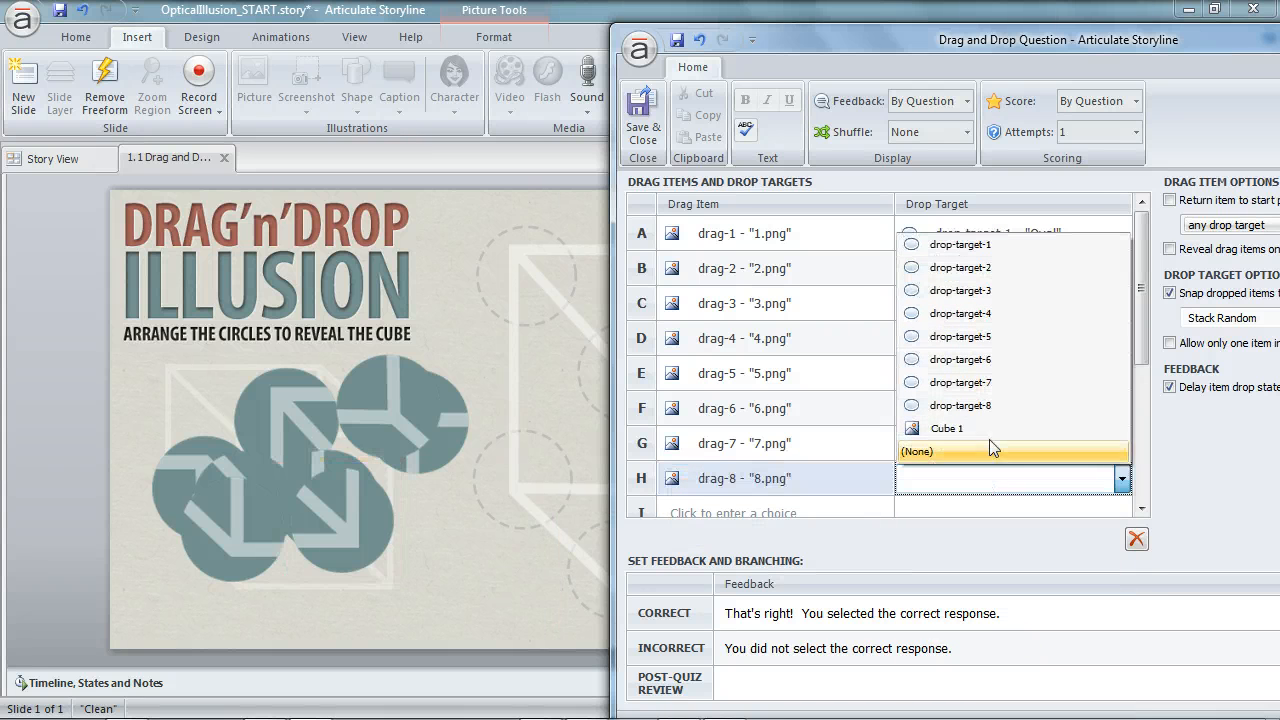
{"action": "left_click", "coordinate": [990, 406]}
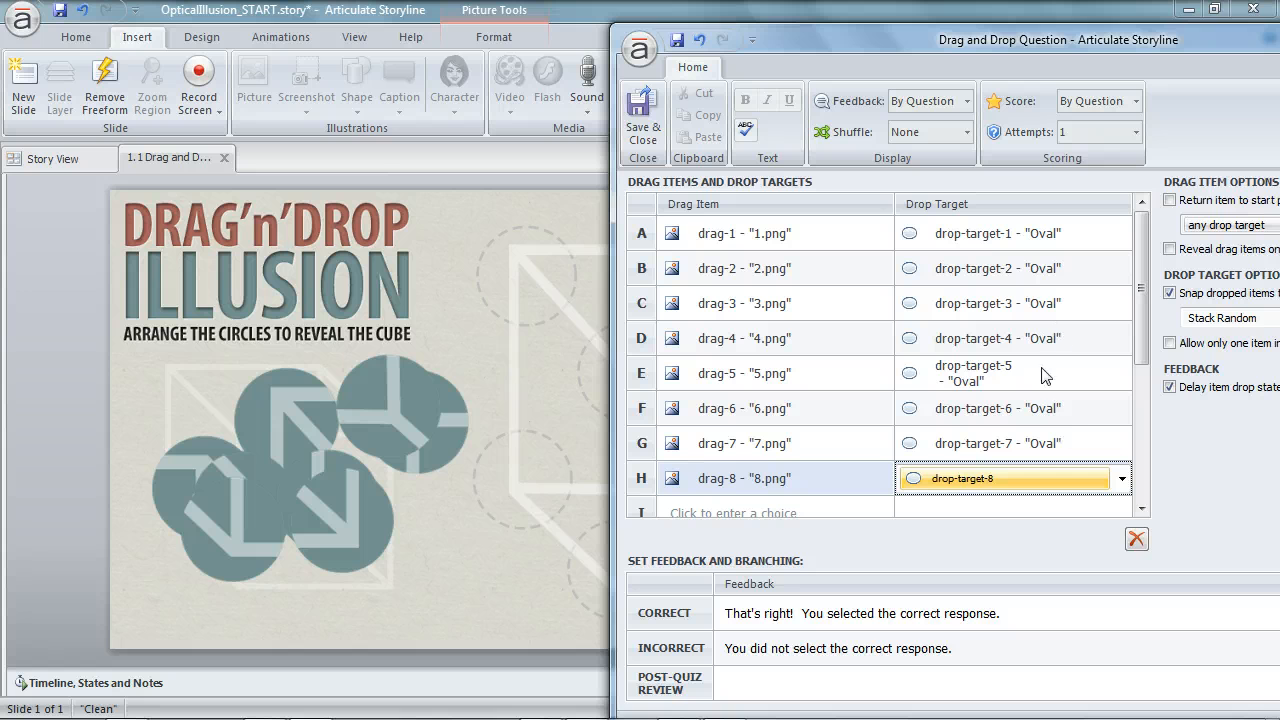
{"action": "left_click_drag", "start_coordinate": [1063, 44], "coordinate": [740, 57]}
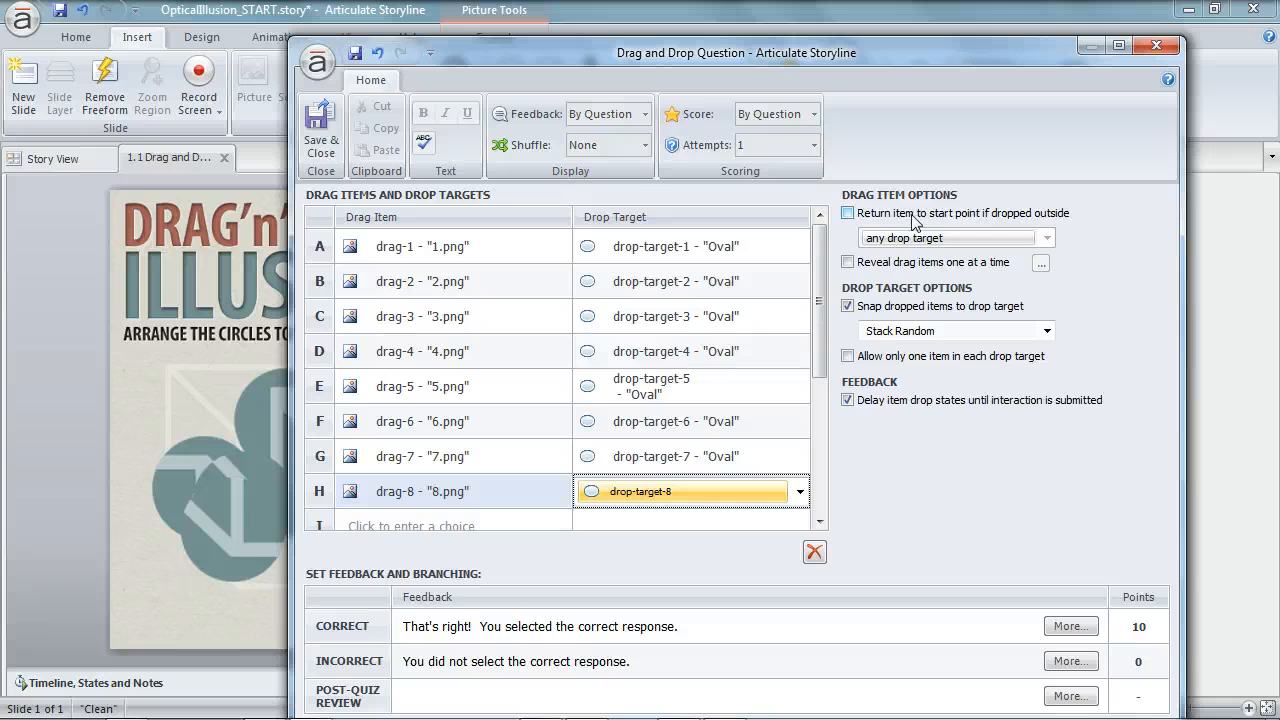
{"action": "left_click", "coordinate": [913, 218]}
{"action": "left_click", "coordinate": [943, 239]}
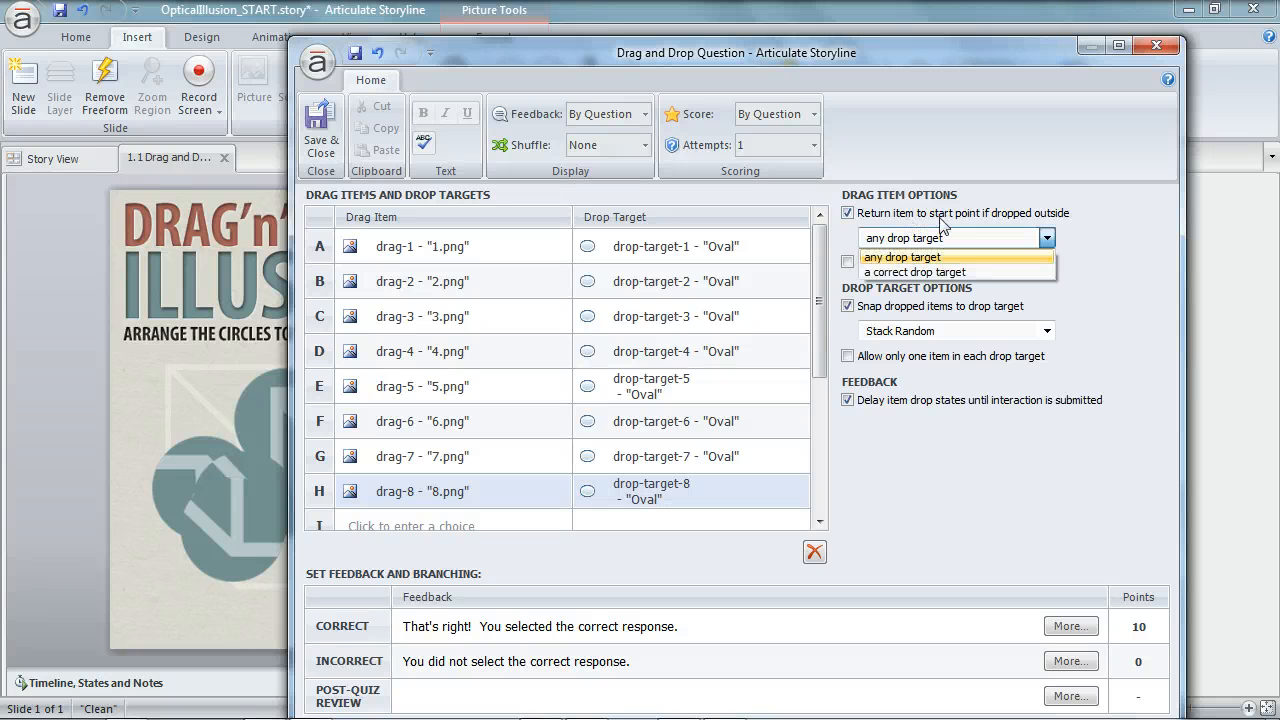
{"action": "left_click", "coordinate": [940, 217]}
{"action": "left_click", "coordinate": [880, 214]}
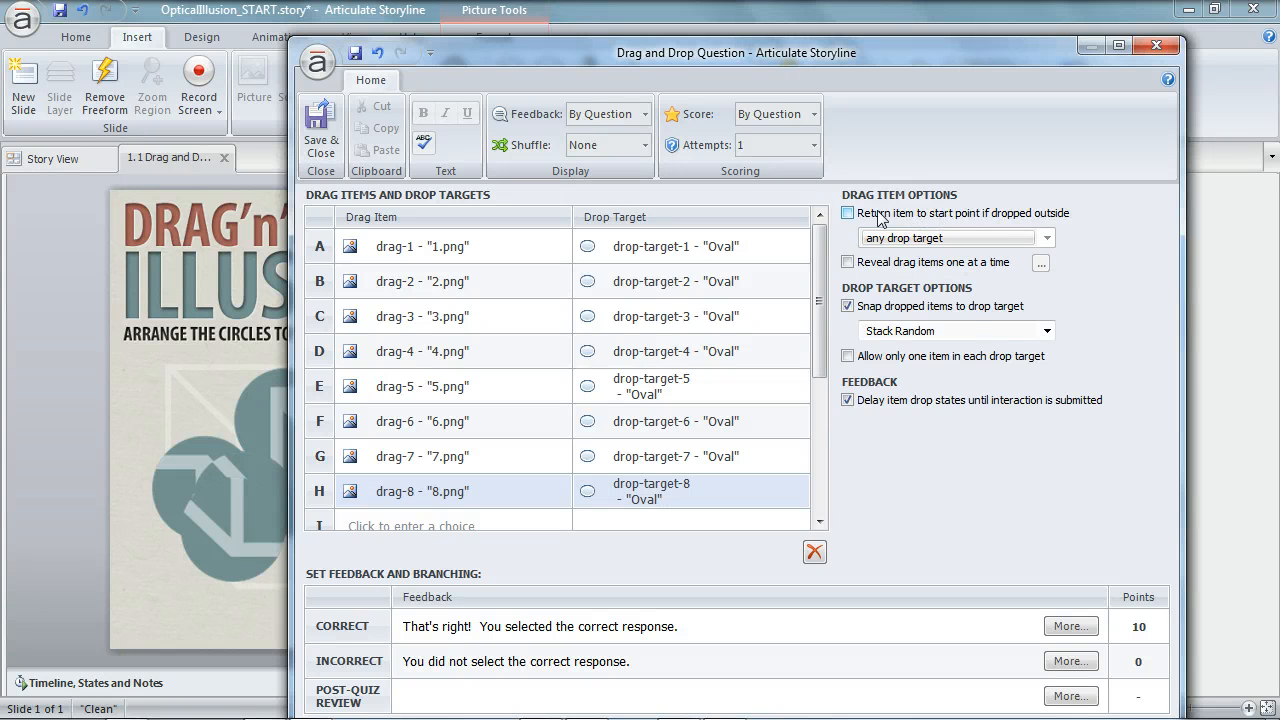
Step: Reveal drag items one at a time, and reorder their sequence so drag-3 follows drag-6 and drag-4 moves up one place
{"action": "left_click", "coordinate": [882, 265]}
{"action": "left_click", "coordinate": [1041, 263]}
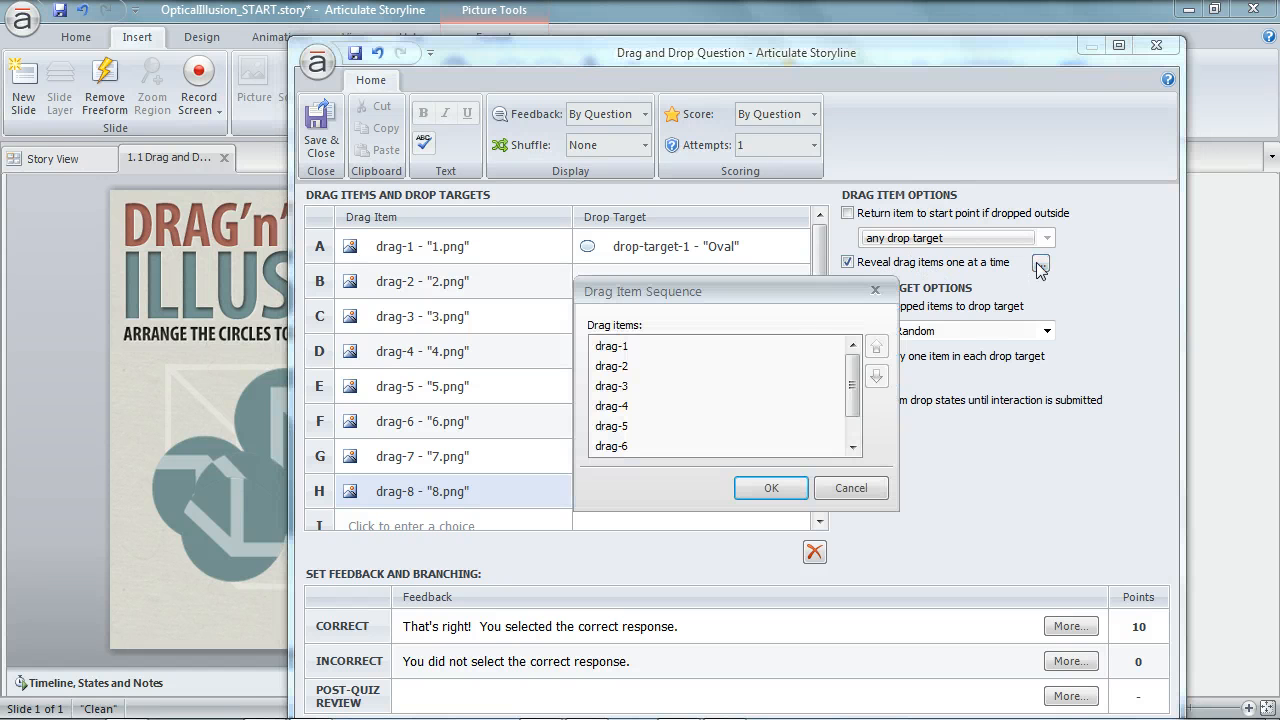
{"action": "left_click", "coordinate": [822, 386]}
{"action": "left_click", "coordinate": [876, 375]}
{"action": "left_click", "coordinate": [876, 375]}
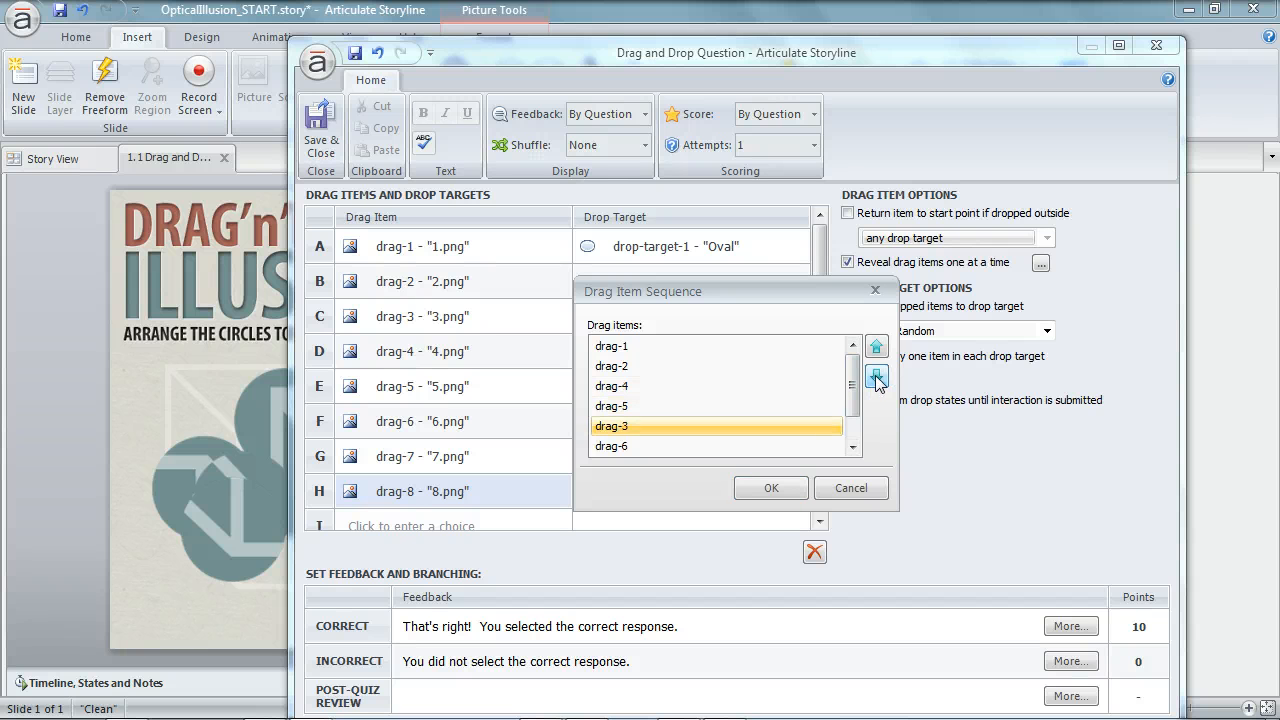
{"action": "left_click", "coordinate": [876, 375]}
{"action": "left_click", "coordinate": [686, 388]}
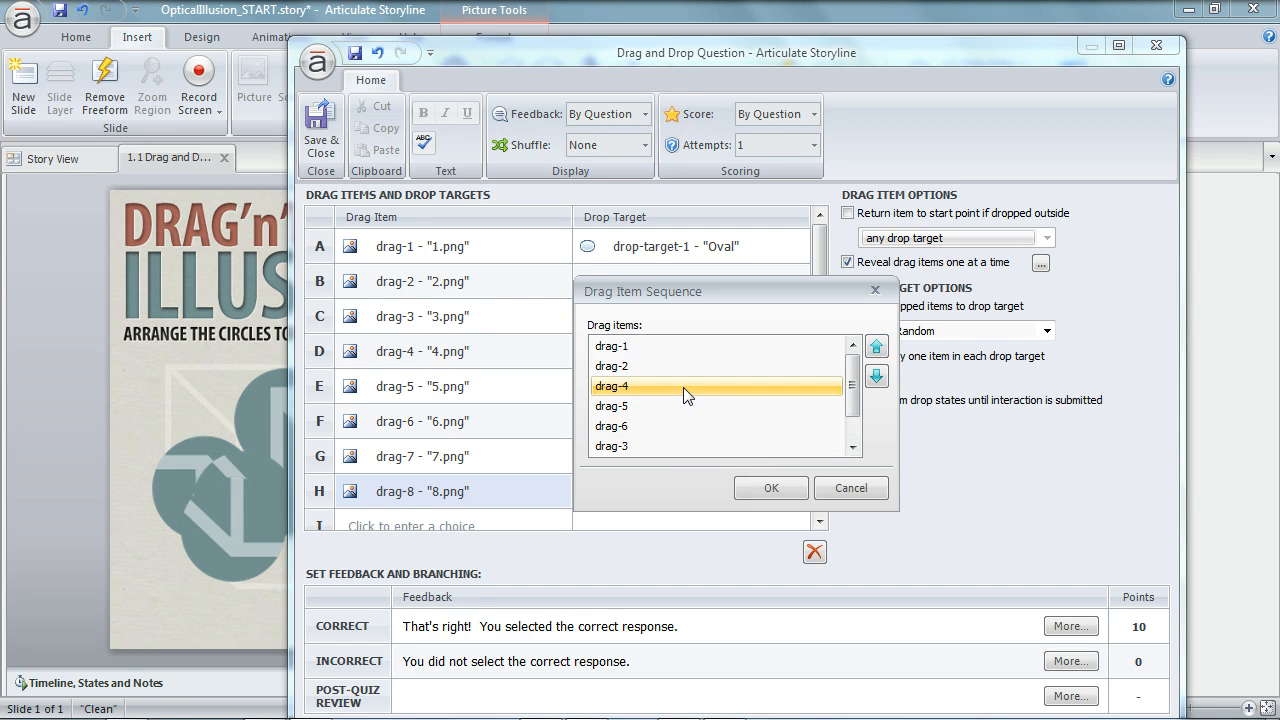
{"action": "left_click", "coordinate": [876, 348]}
{"action": "left_click", "coordinate": [771, 488]}
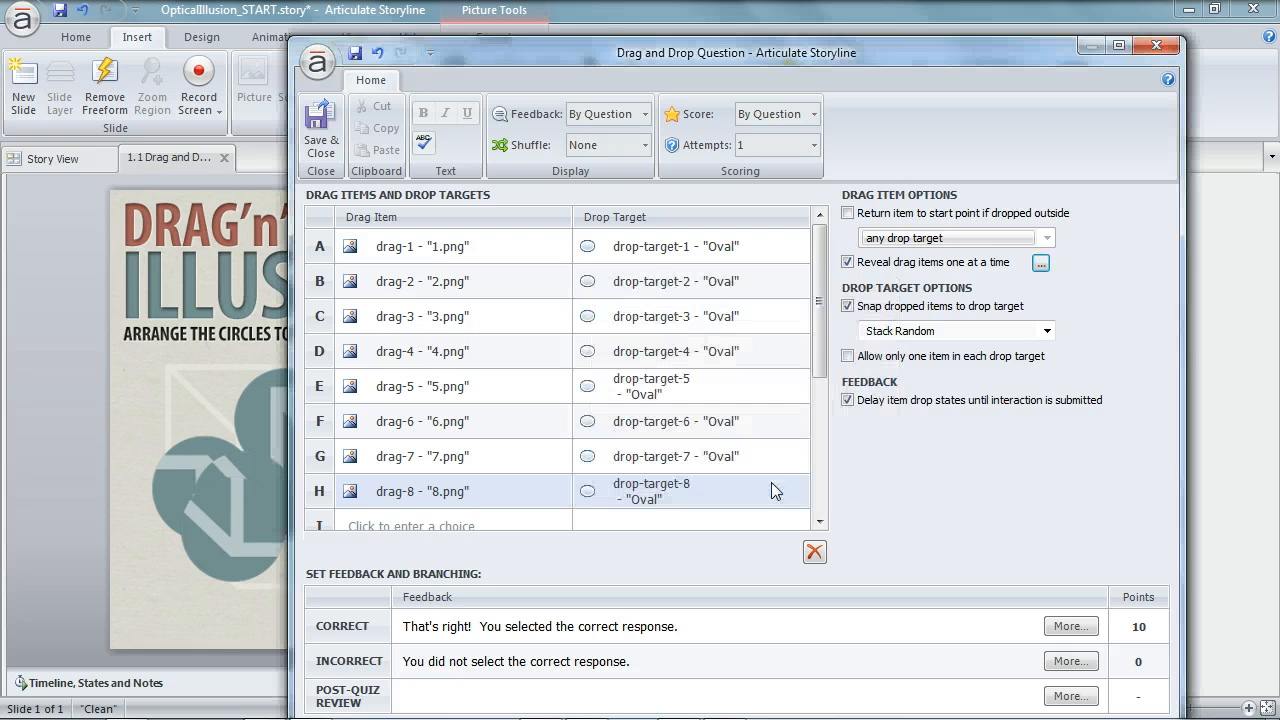
Step: Make dropped items snap to the center of their drop target, then save and close the question
{"action": "left_click", "coordinate": [918, 333]}
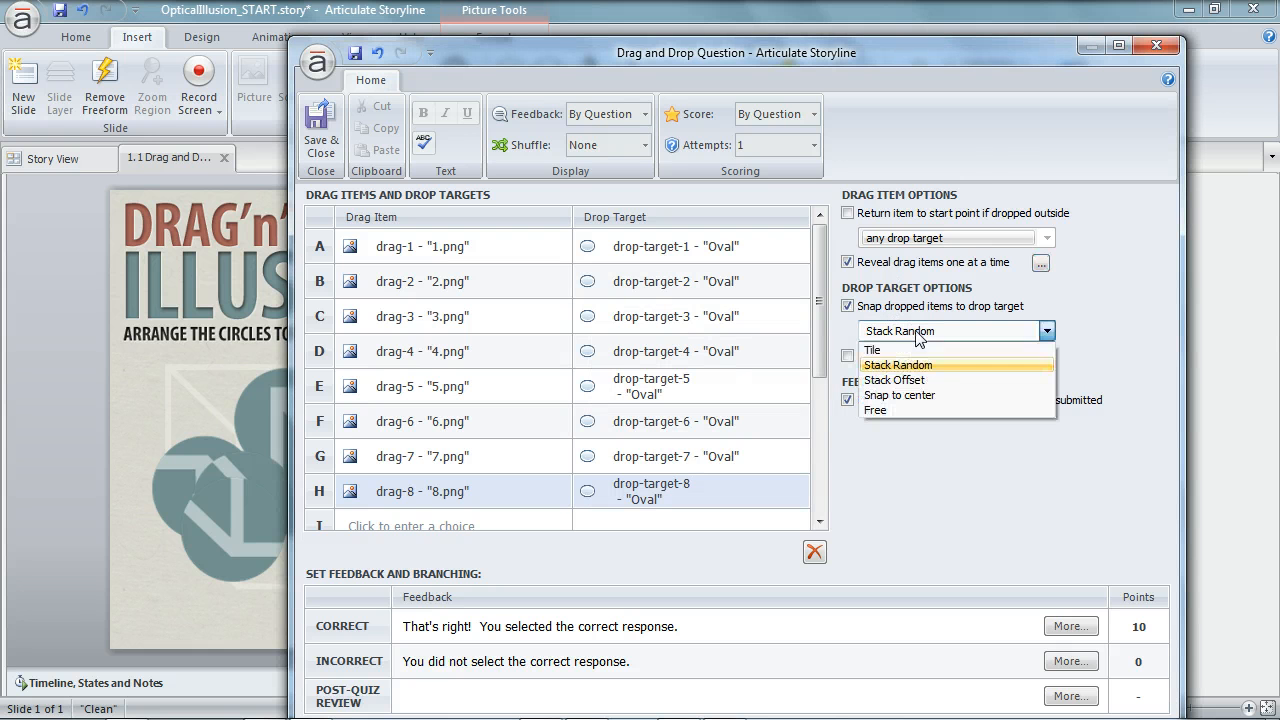
{"action": "left_click", "coordinate": [963, 398]}
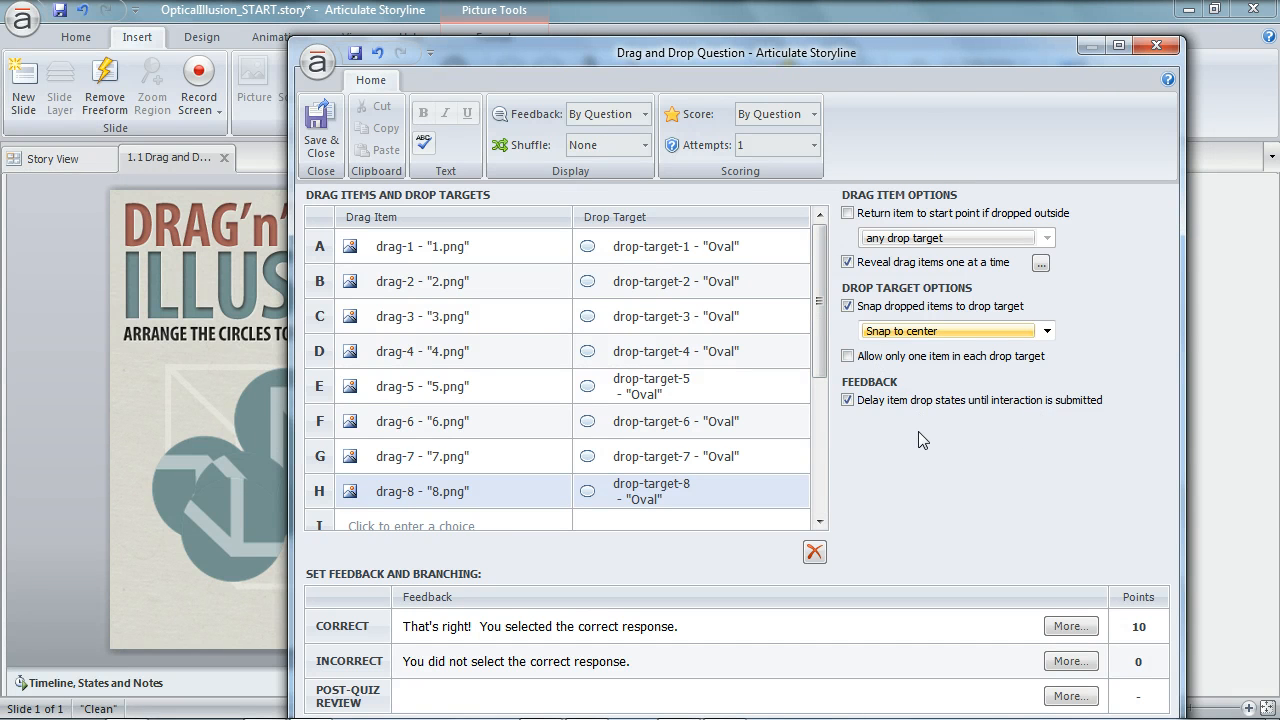
{"action": "left_click", "coordinate": [312, 128]}
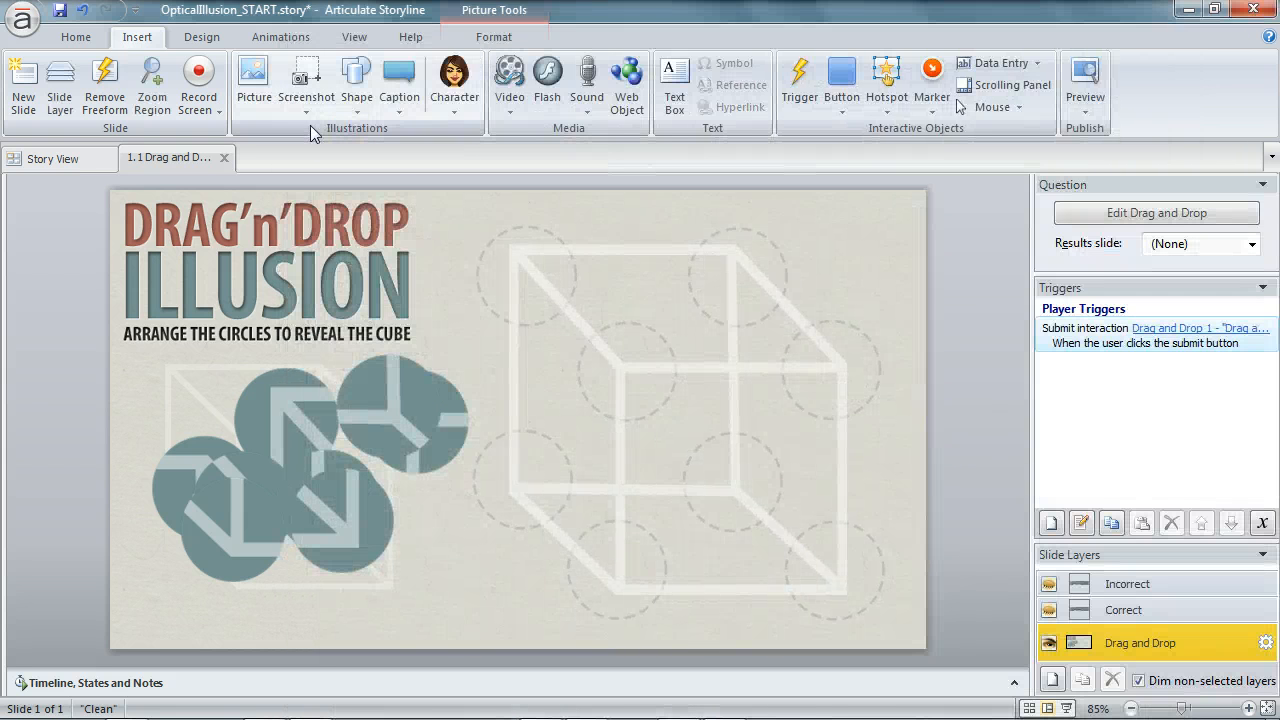
{"action": "left_click", "coordinate": [606, 256]}
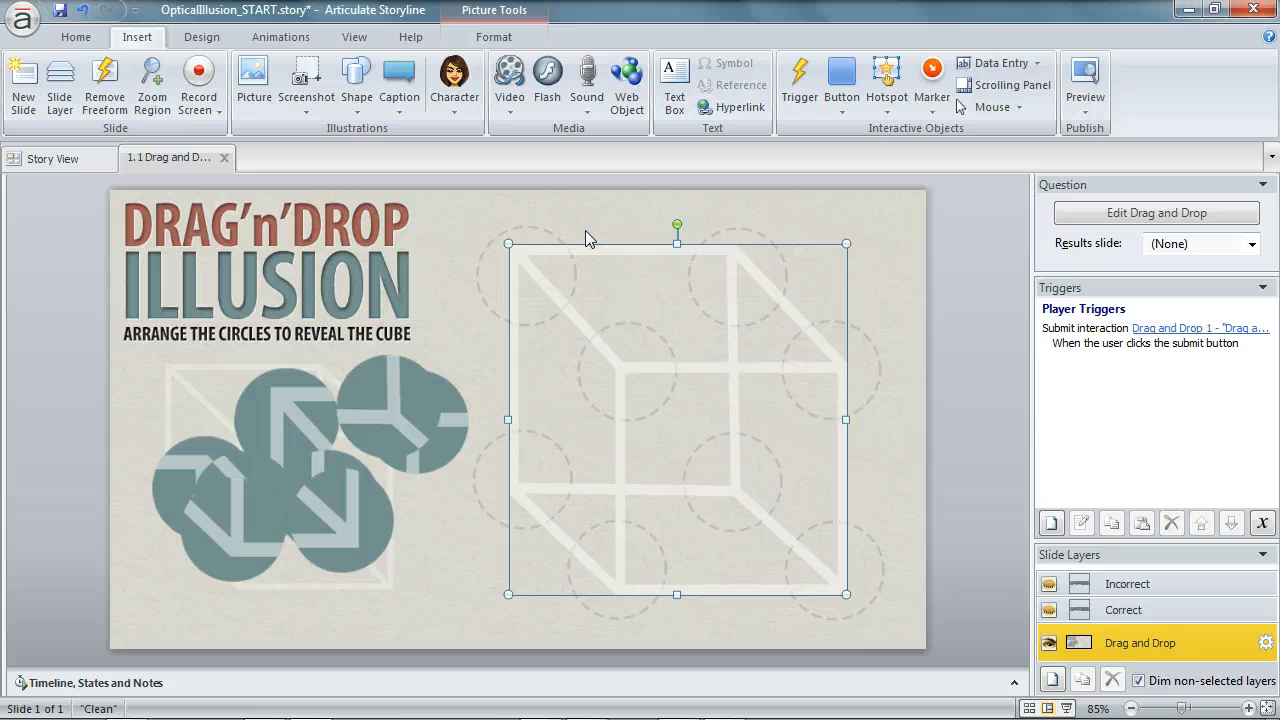
{"action": "key", "text": "Delete"}
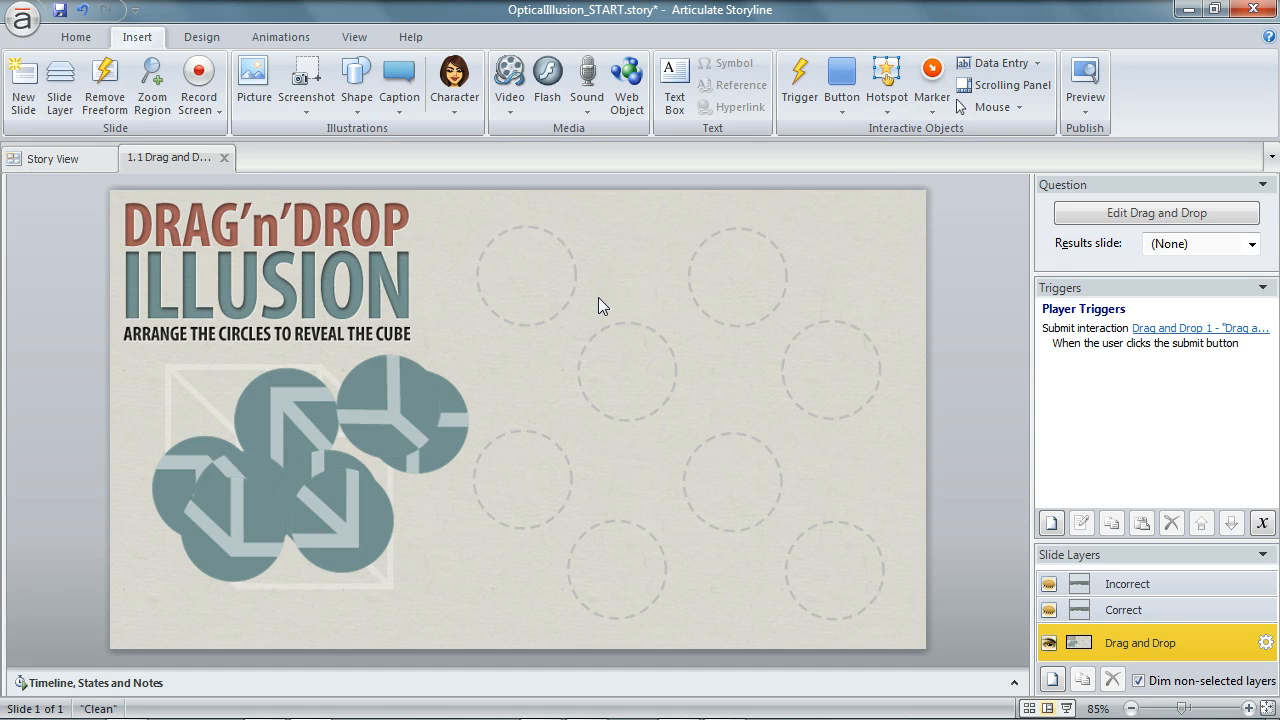
{"action": "key", "text": "ctrl+z"}
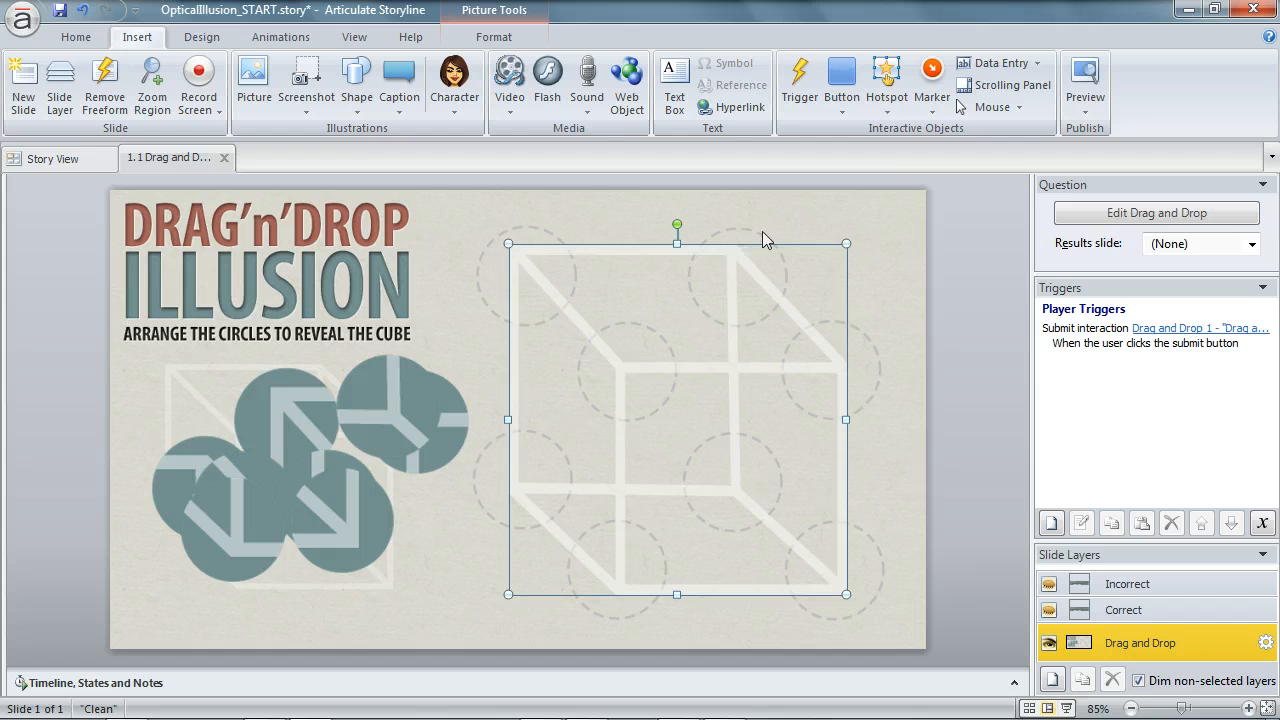
{"action": "left_click_drag", "start_coordinate": [407, 400], "coordinate": [528, 269]}
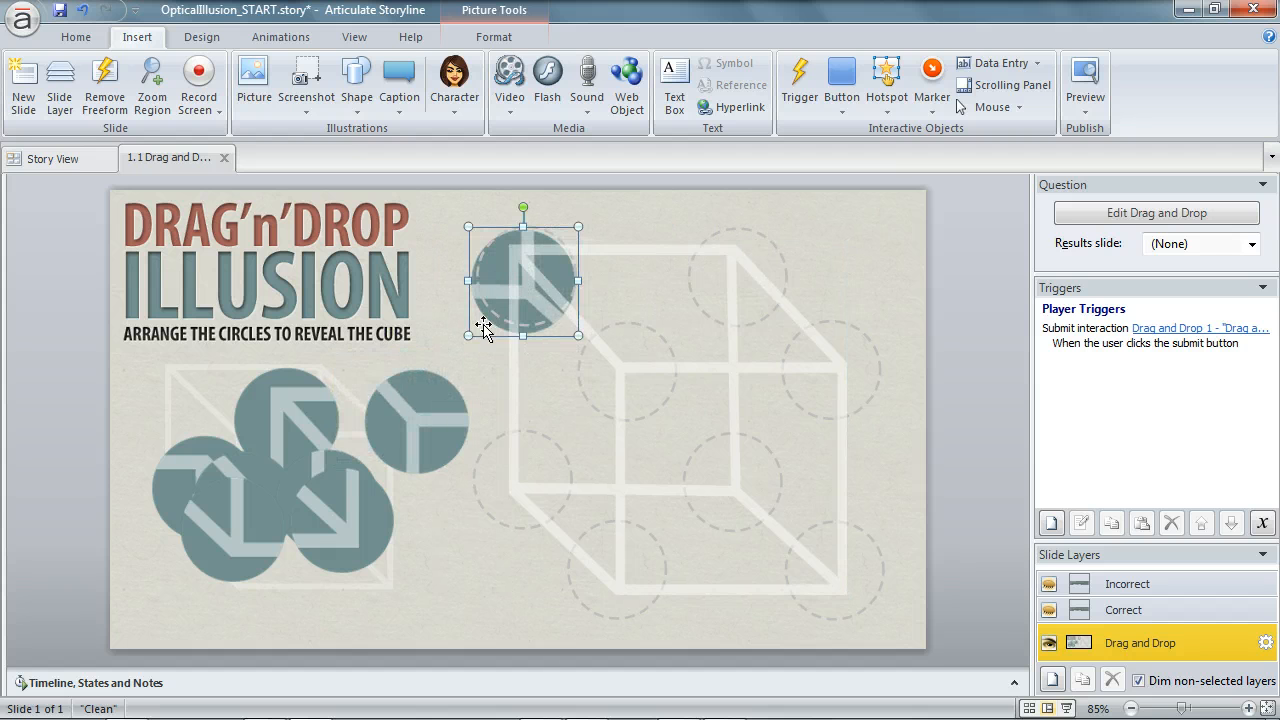
{"action": "key", "text": "ctrl+z"}
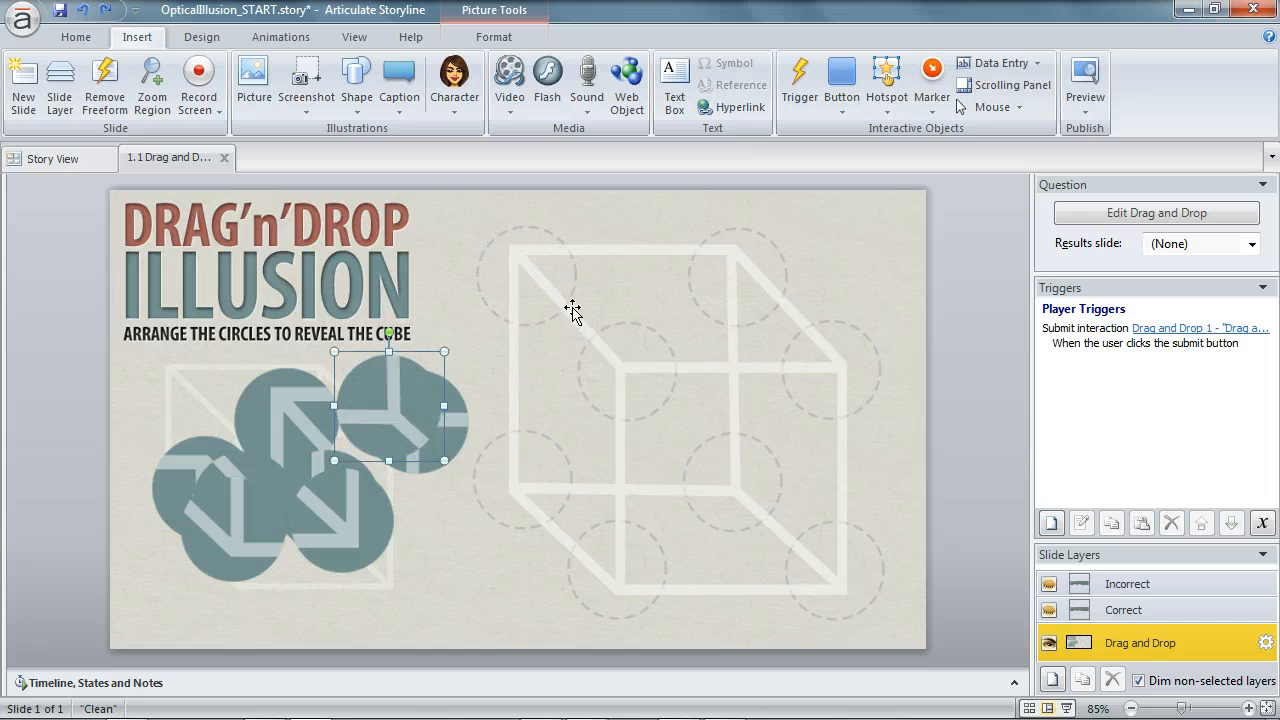
Step: Cut the large cube picture from the base layer and paste it onto the Correct feedback layer
{"action": "left_click", "coordinate": [612, 250]}
{"action": "key", "text": "Delete"}
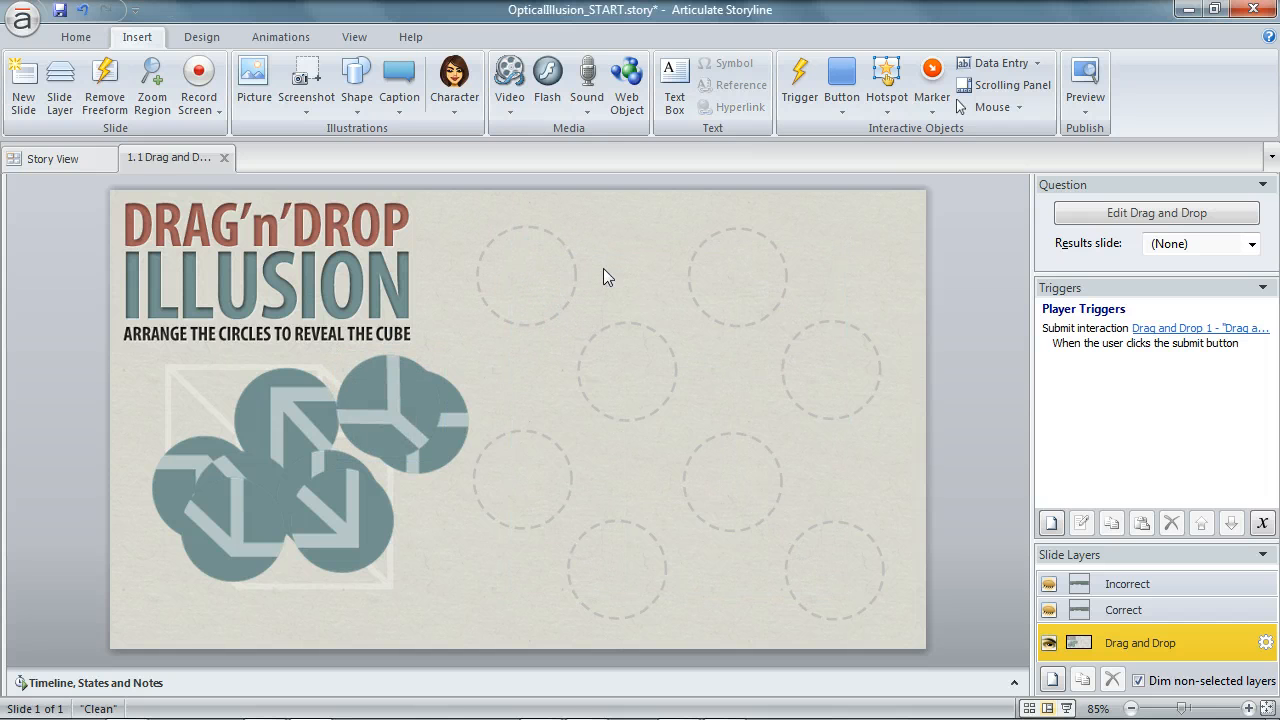
{"action": "left_click", "coordinate": [1140, 610]}
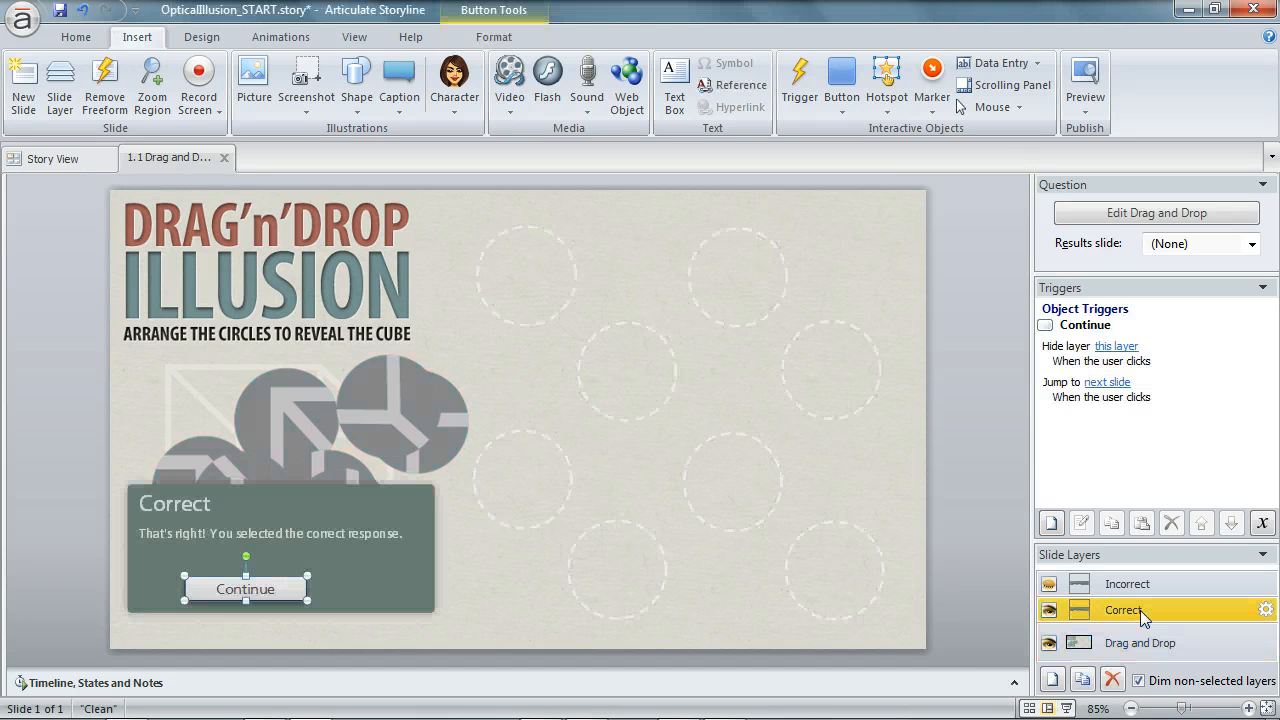
{"action": "key", "text": "ctrl+v"}
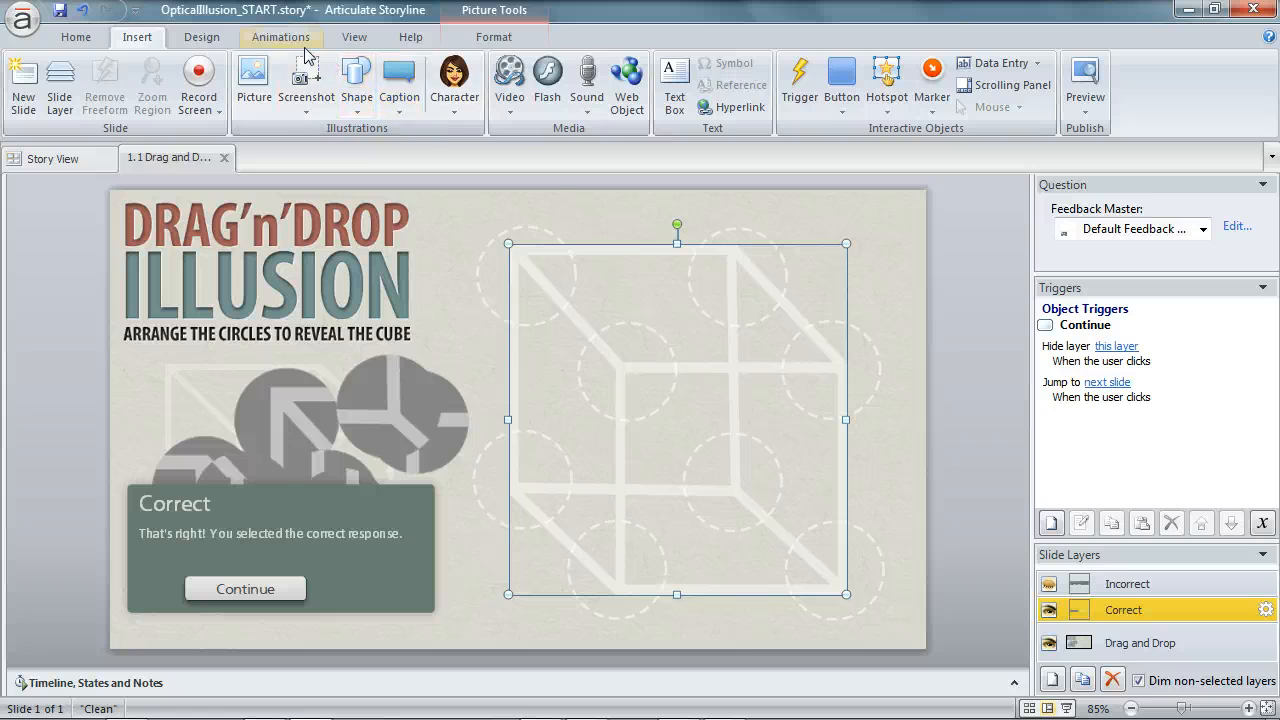
Step: Add a Fade In entrance animation to the cube picture on the Correct layer
{"action": "left_click", "coordinate": [510, 38]}
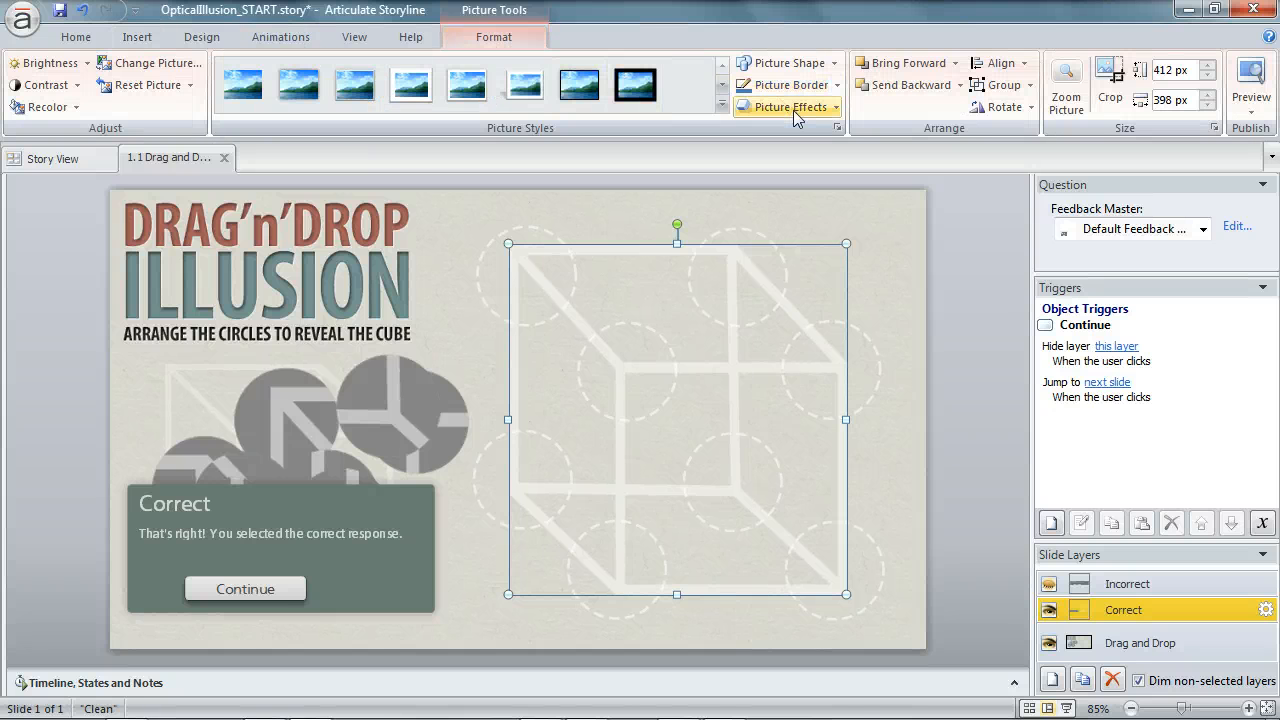
{"action": "left_click", "coordinate": [290, 683]}
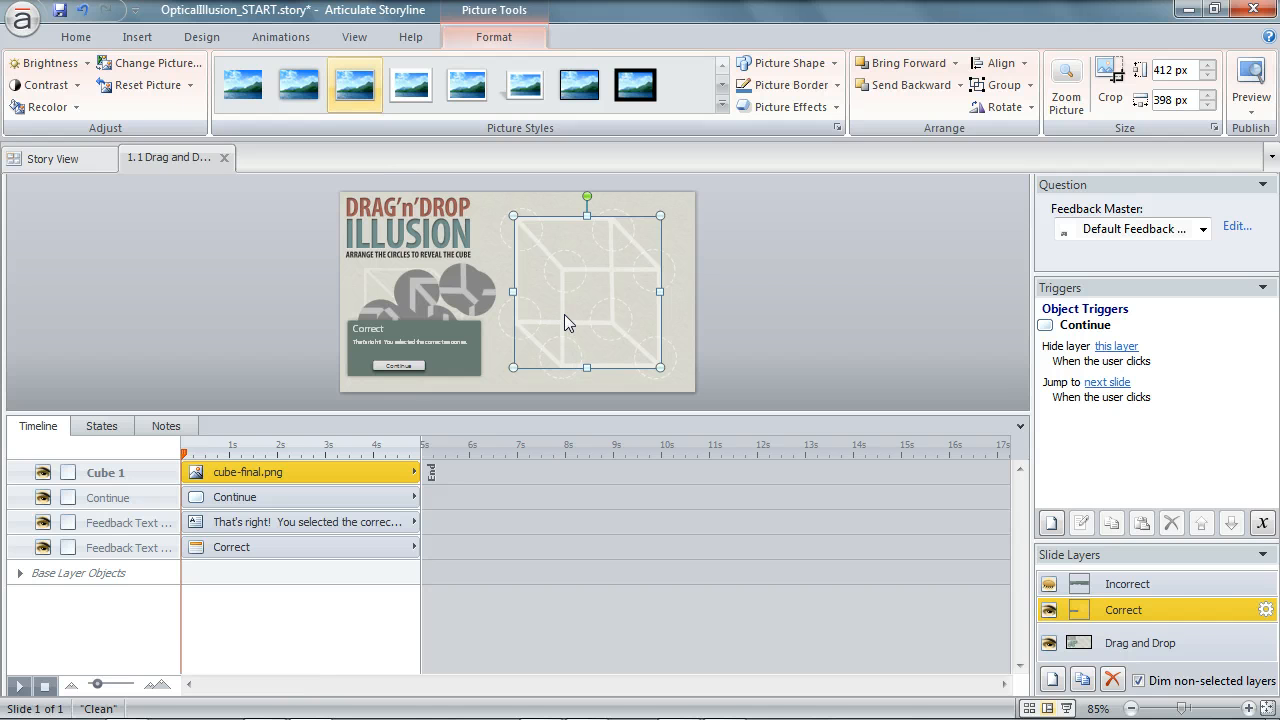
{"action": "left_click", "coordinate": [280, 37]}
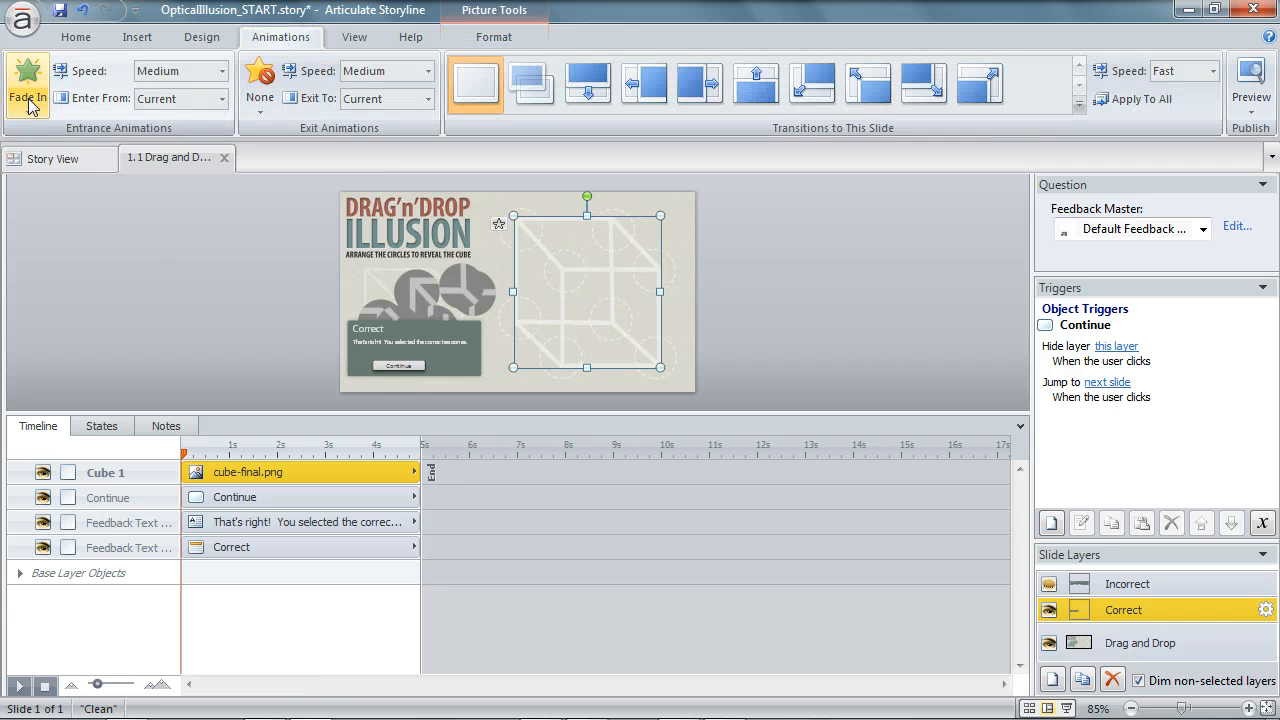
{"action": "left_click", "coordinate": [831, 317]}
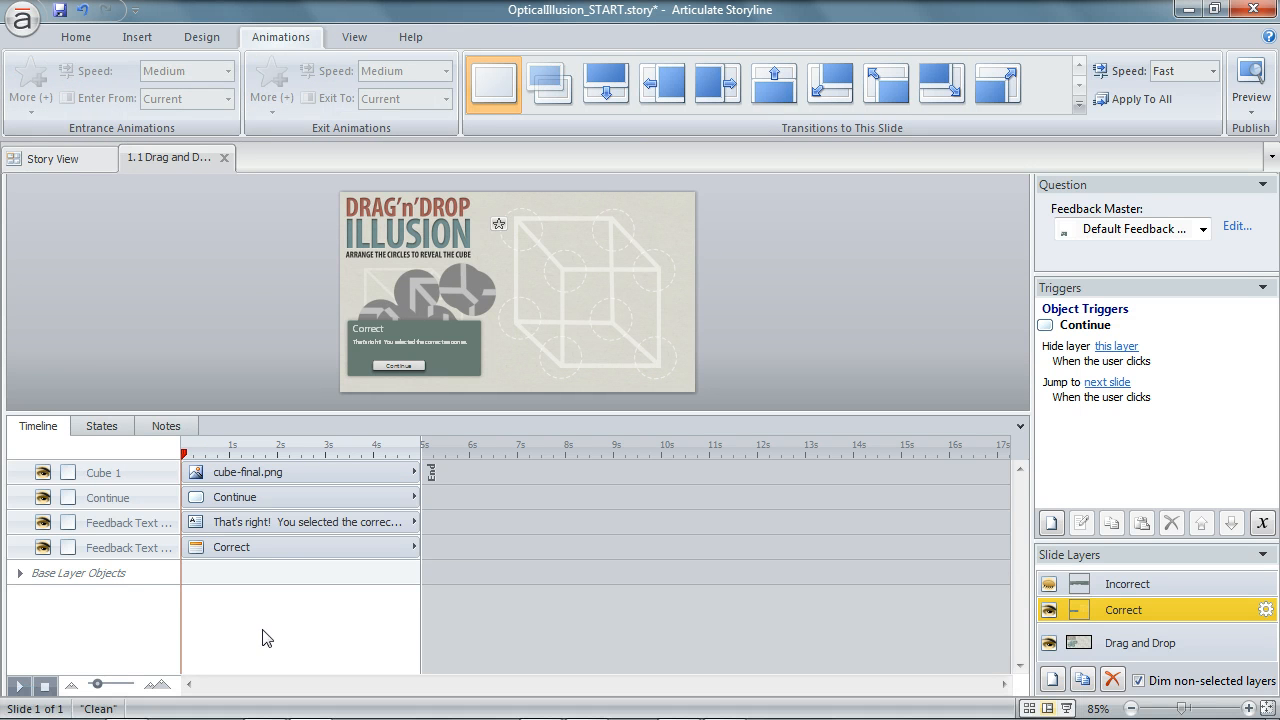
{"action": "left_click_drag", "start_coordinate": [203, 415], "coordinate": [224, 712]}
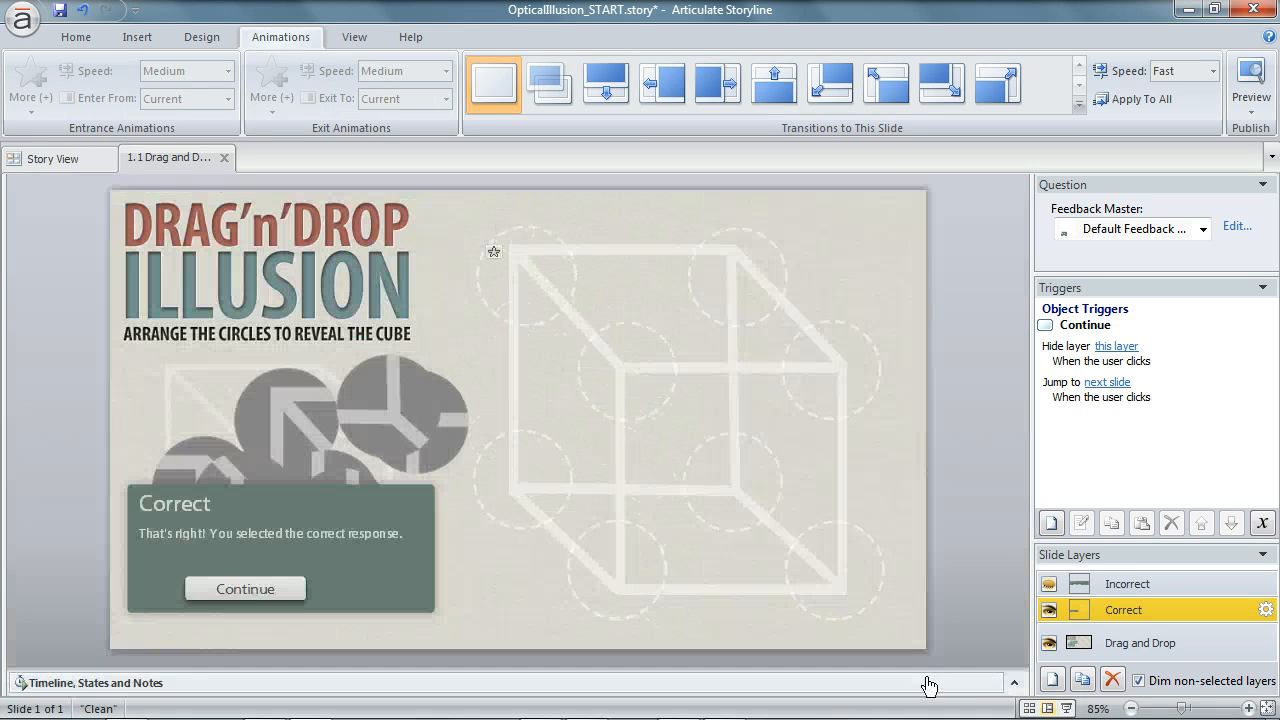
Step: Preview the slide from the base layer, placing the first two circles on the two uppermost targets and submitting the incomplete answer
{"action": "left_click", "coordinate": [1121, 650]}
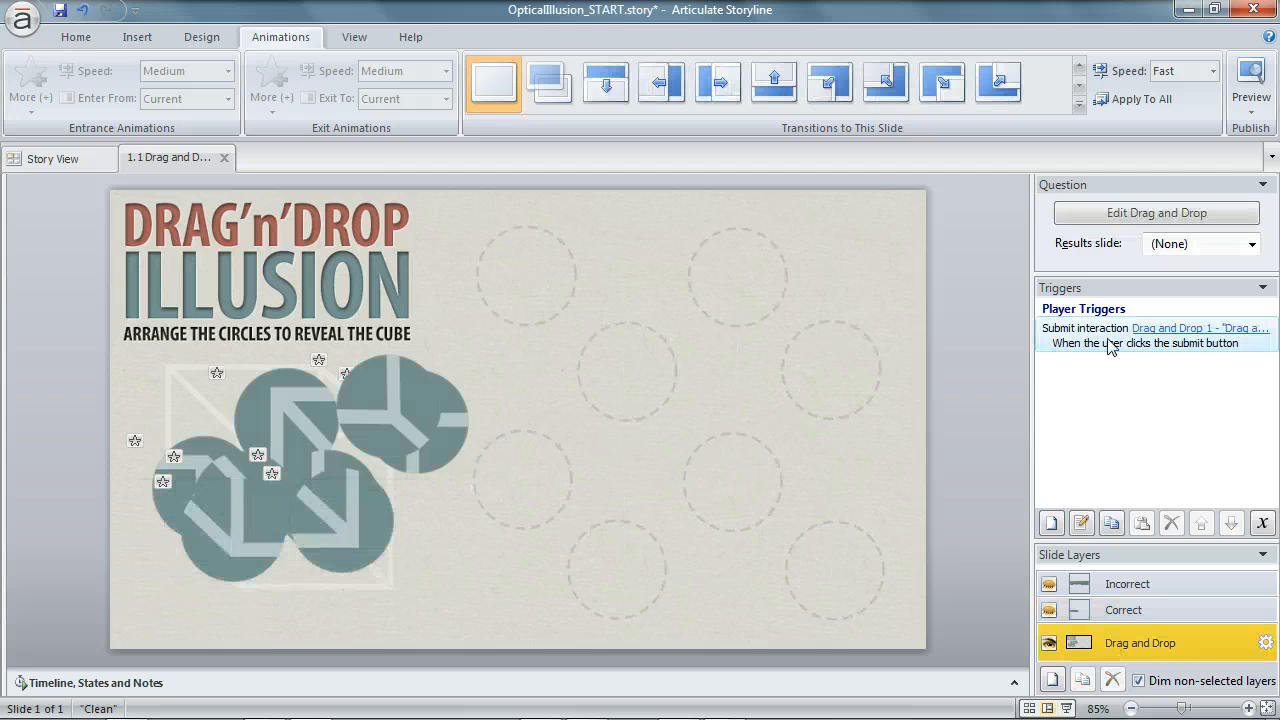
{"action": "left_click", "coordinate": [1245, 85]}
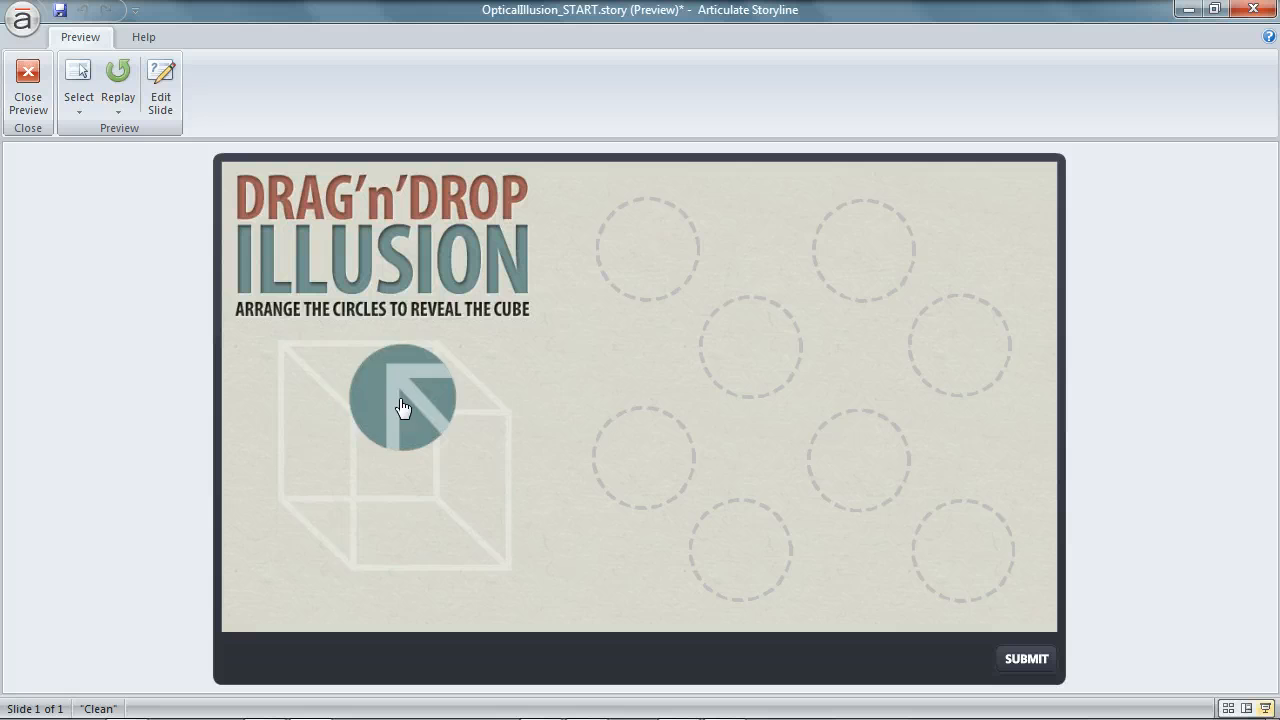
{"action": "left_click_drag", "start_coordinate": [403, 407], "coordinate": [643, 251]}
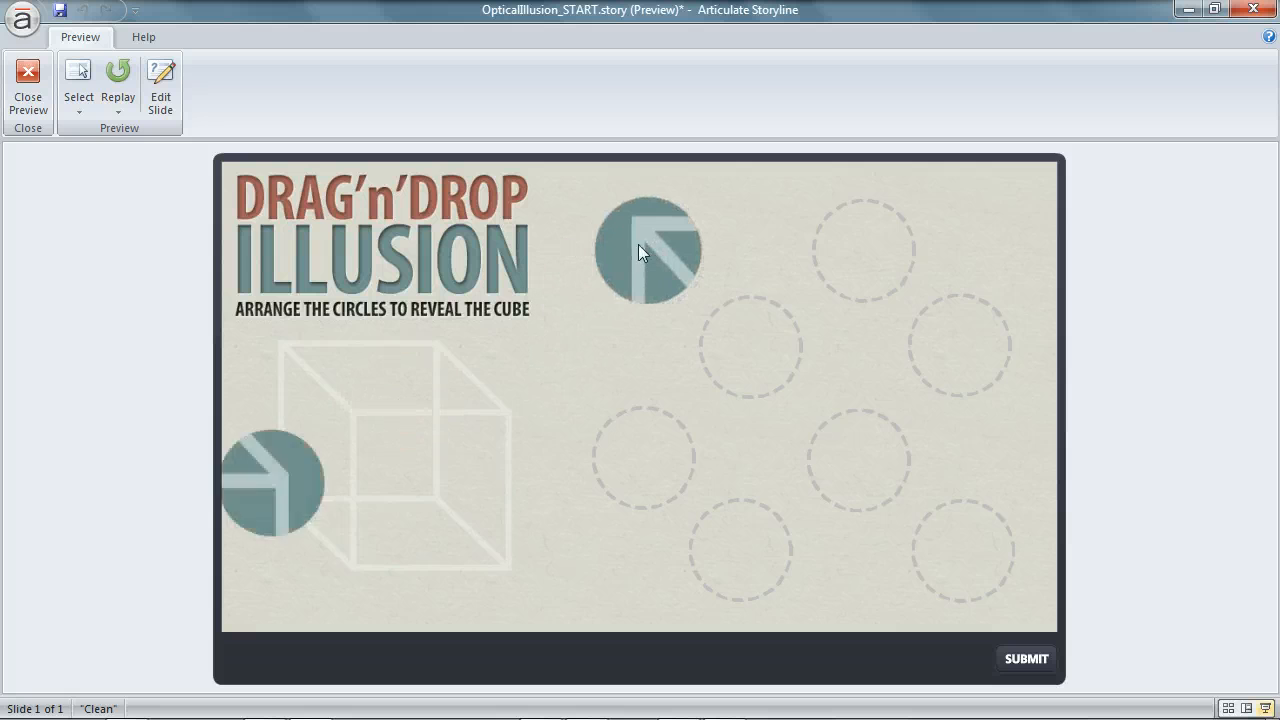
{"action": "left_click_drag", "start_coordinate": [417, 469], "coordinate": [918, 250]}
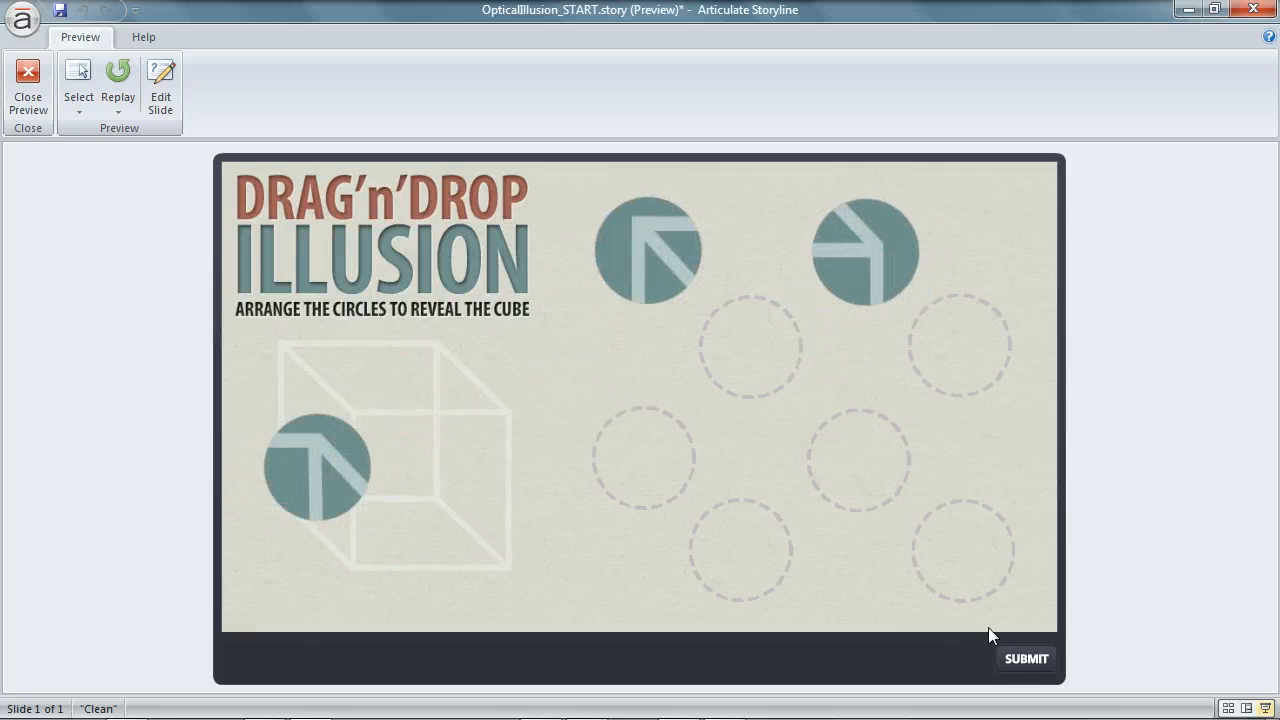
{"action": "left_click", "coordinate": [1026, 658]}
{"action": "left_click", "coordinate": [311, 566]}
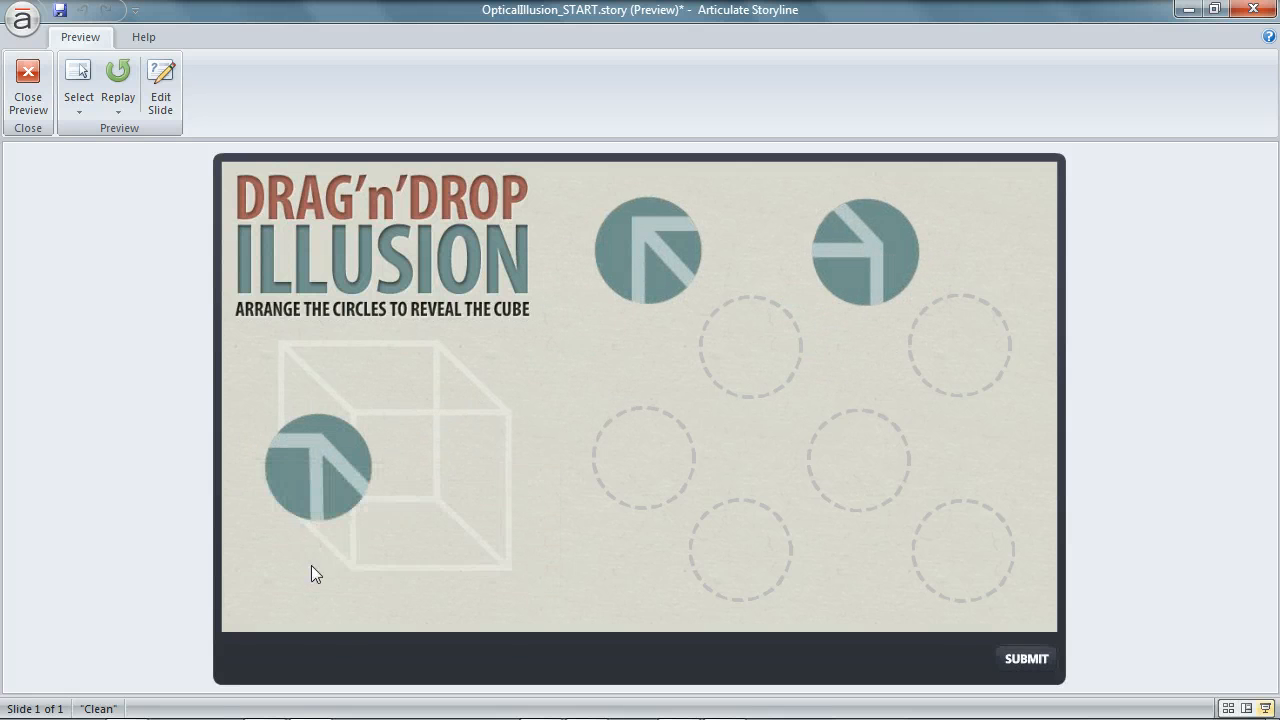